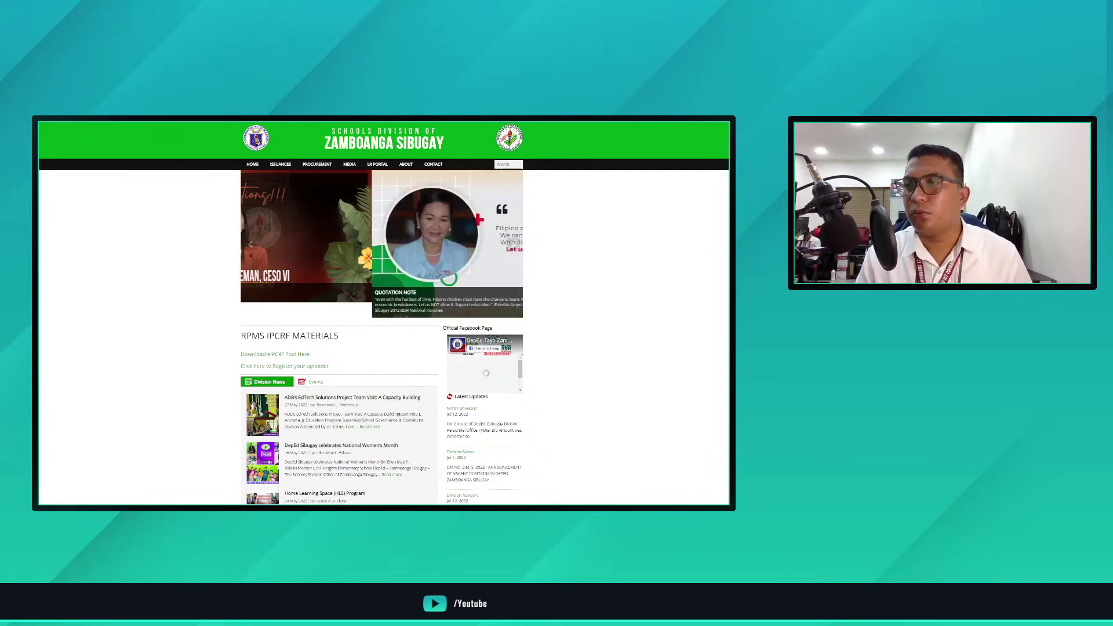
Step: Open the e-IPCRF tool from the 'Download eIPCRF Tool Here' link under RPMS IPCRF Materials
{"action": "left_click", "coordinate": [274, 355]}
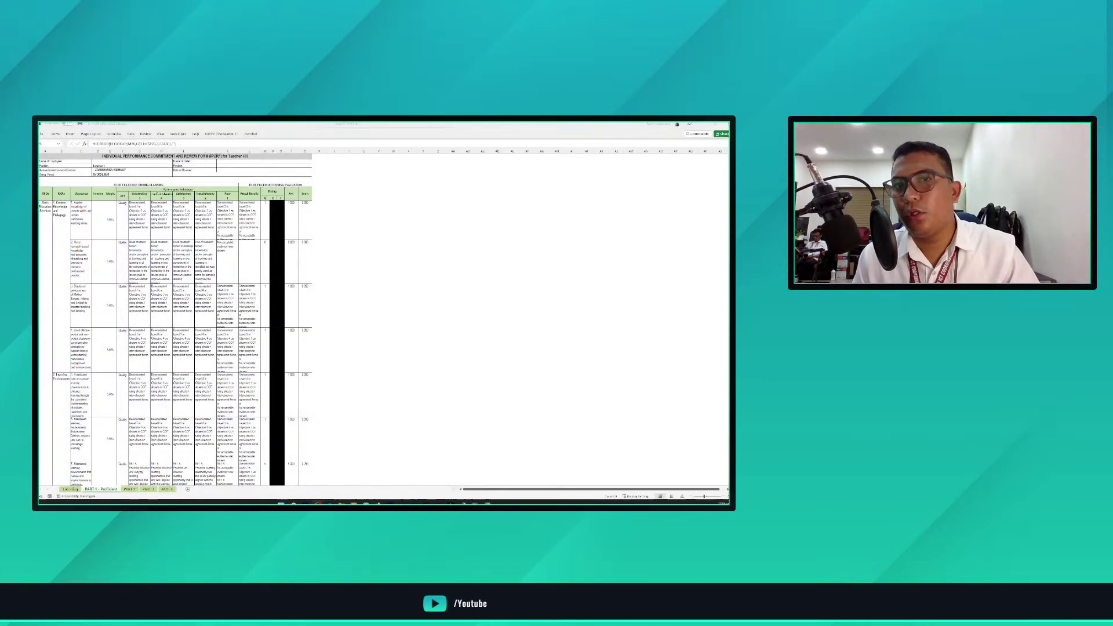
Step: Switch to the Encoding sheet and check the District/Municipality field's entry guidance
{"action": "left_click", "coordinate": [70, 489]}
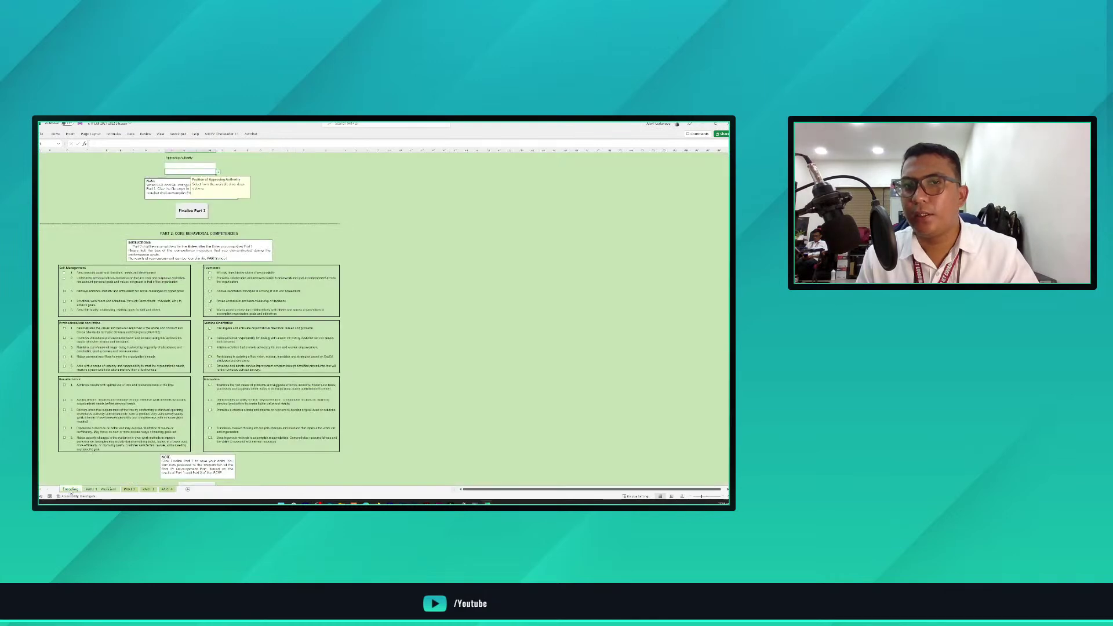
{"action": "scroll", "coordinate": [186, 409], "scroll_direction": "up", "scroll_amount": 8}
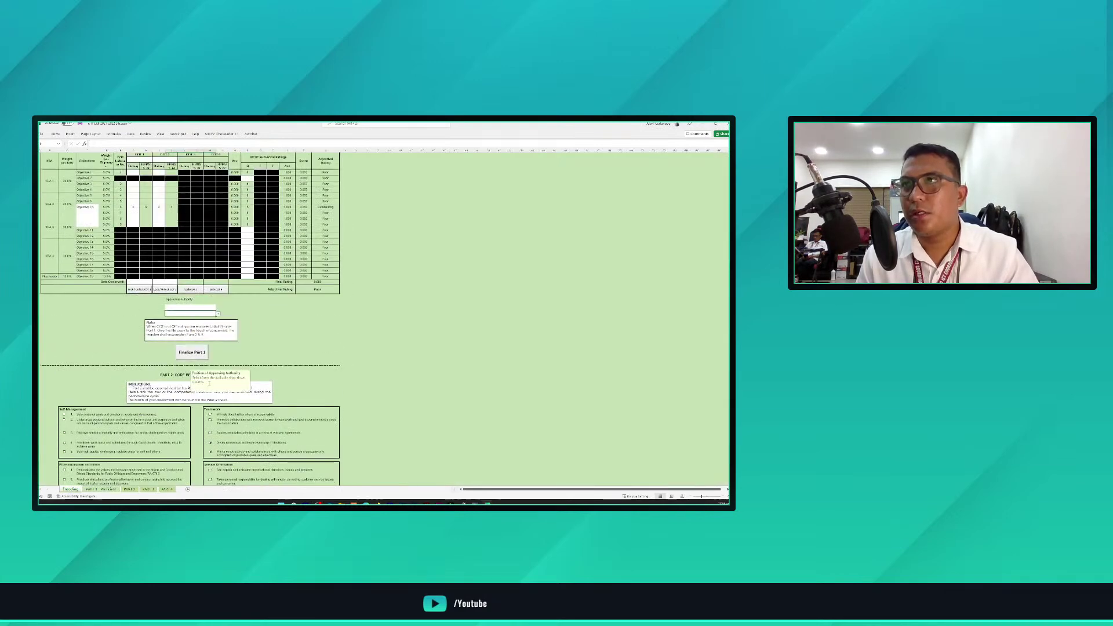
{"action": "scroll", "coordinate": [209, 383], "scroll_direction": "up", "scroll_amount": 8}
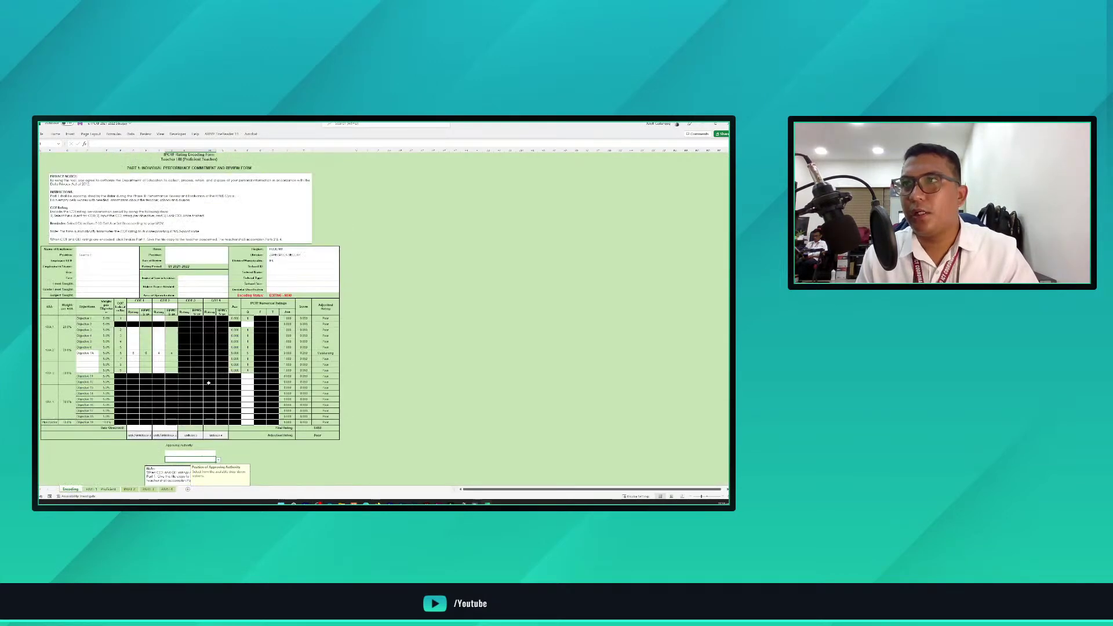
{"action": "left_click", "coordinate": [276, 261]}
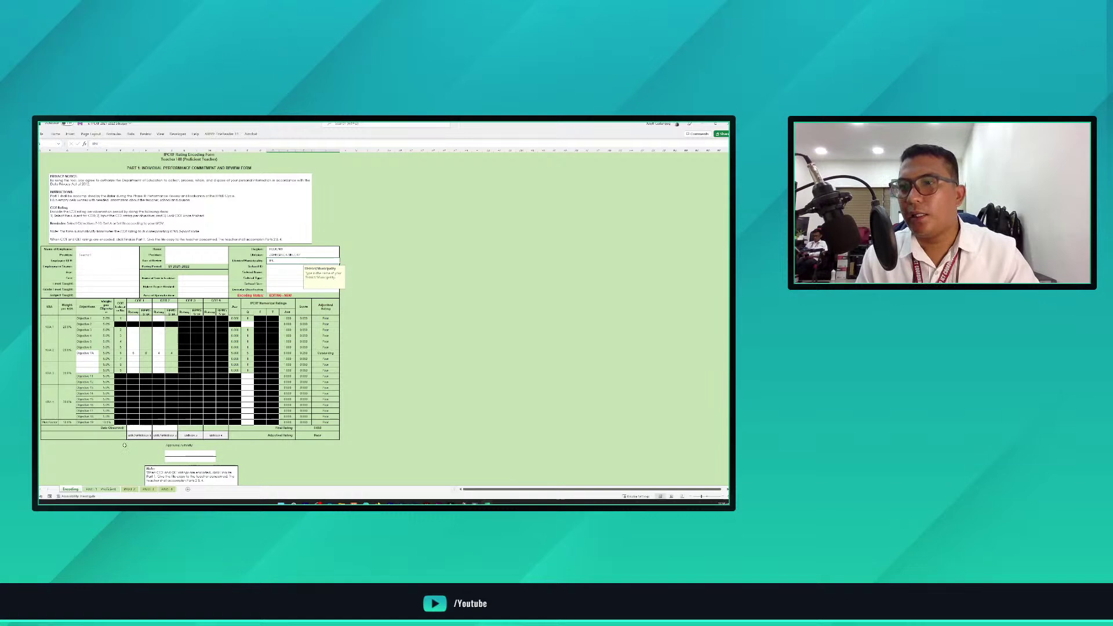
Step: Scroll down the Encoding sheet to Part 2: Core Behavioral Competencies
{"action": "scroll", "coordinate": [119, 434], "scroll_direction": "down", "scroll_amount": 6}
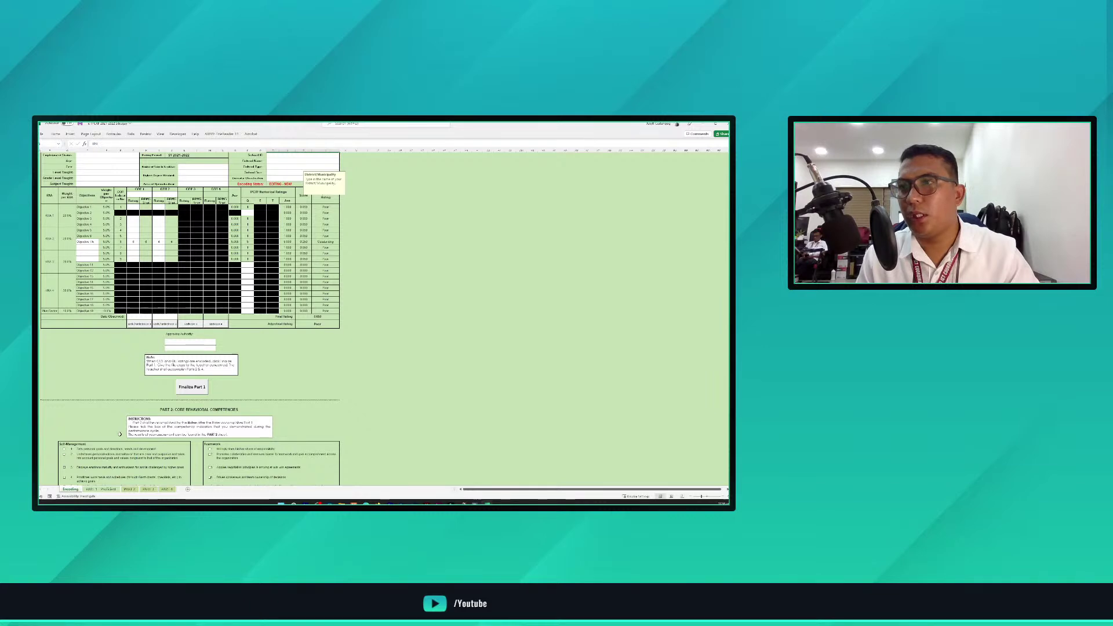
{"action": "scroll", "coordinate": [119, 434], "scroll_direction": "down", "scroll_amount": 2}
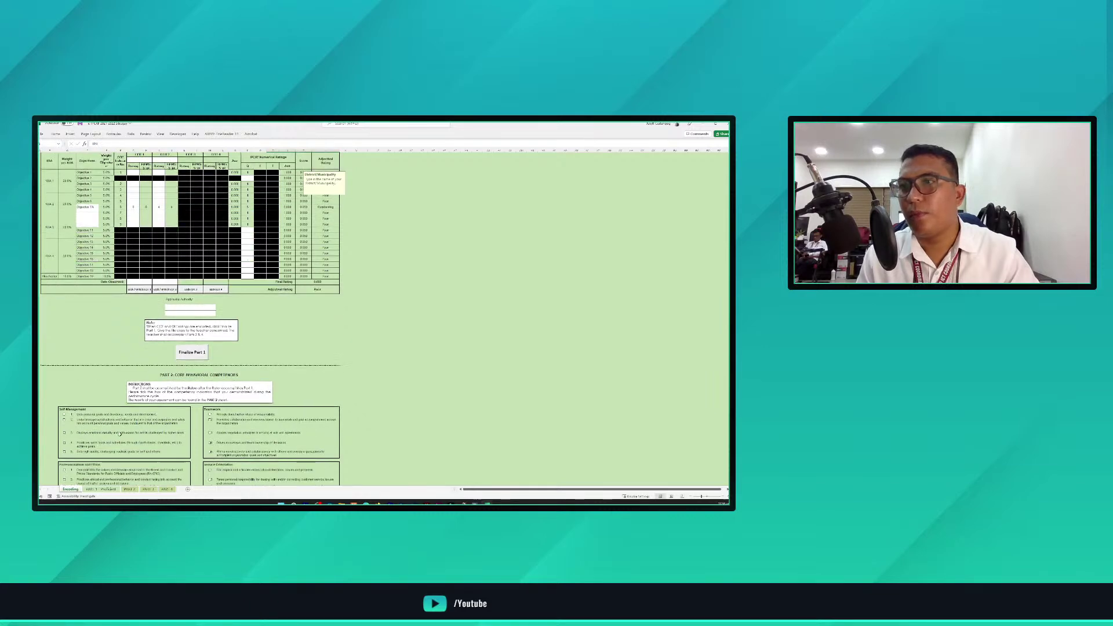
{"action": "scroll", "coordinate": [120, 434], "scroll_direction": "down", "scroll_amount": 2}
{"action": "scroll", "coordinate": [120, 435], "scroll_direction": "down", "scroll_amount": 2}
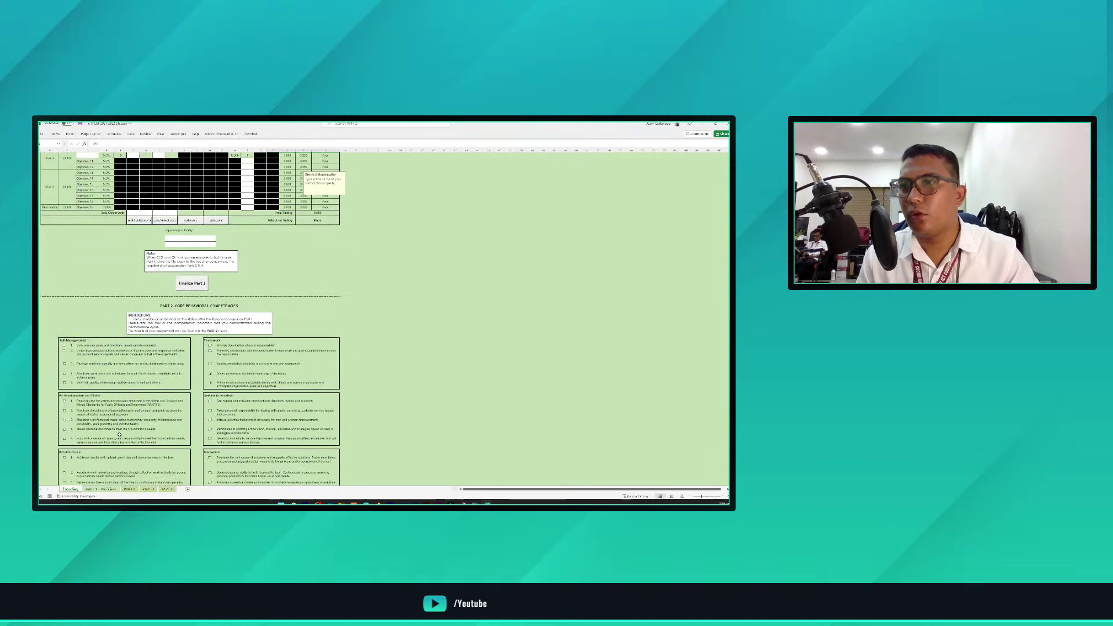
{"action": "scroll", "coordinate": [120, 434], "scroll_direction": "down", "scroll_amount": 3}
{"action": "scroll", "coordinate": [119, 434], "scroll_direction": "down", "scroll_amount": 1}
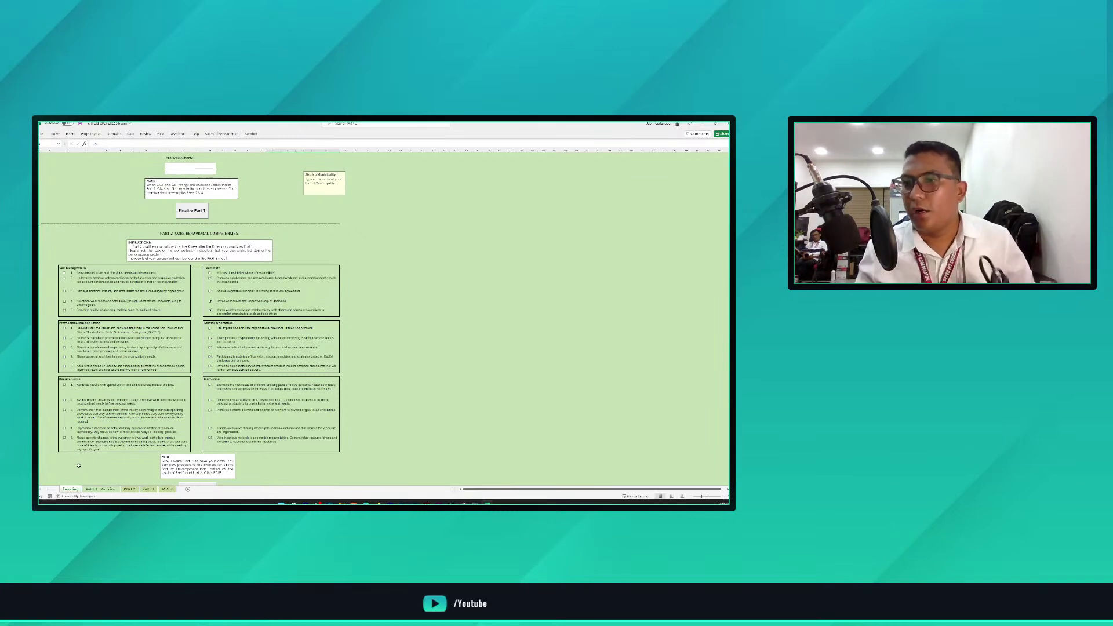
Step: Browse the PART 1 - Proficient, PART 2, Encoding and PART 3 sheets, ending on PART 4
{"action": "left_click", "coordinate": [101, 491]}
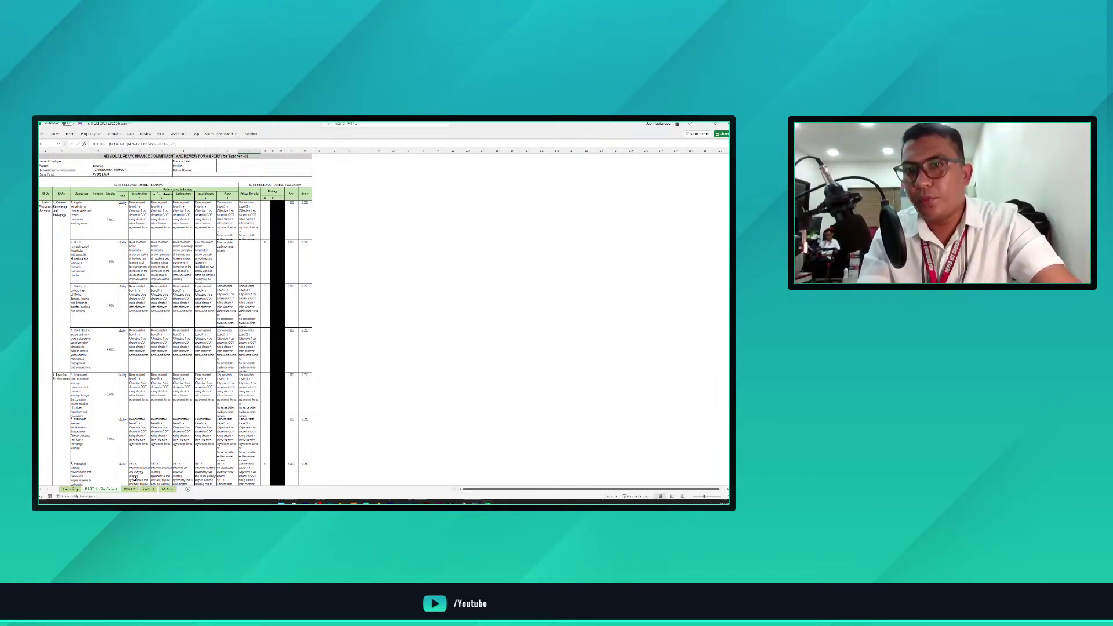
{"action": "left_click", "coordinate": [130, 490]}
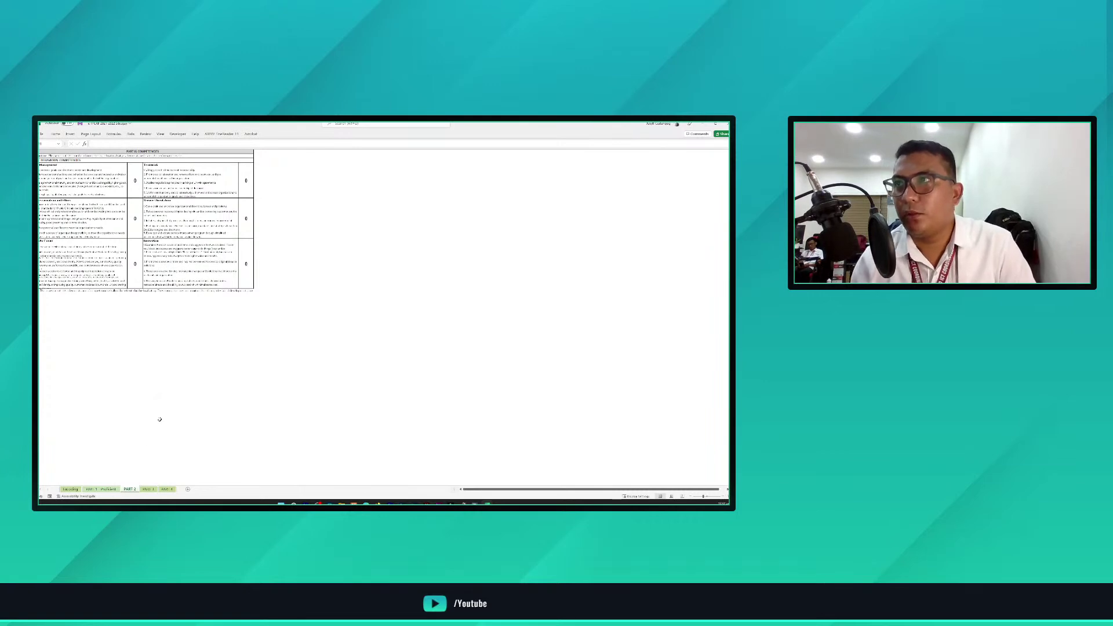
{"action": "left_click", "coordinate": [69, 489]}
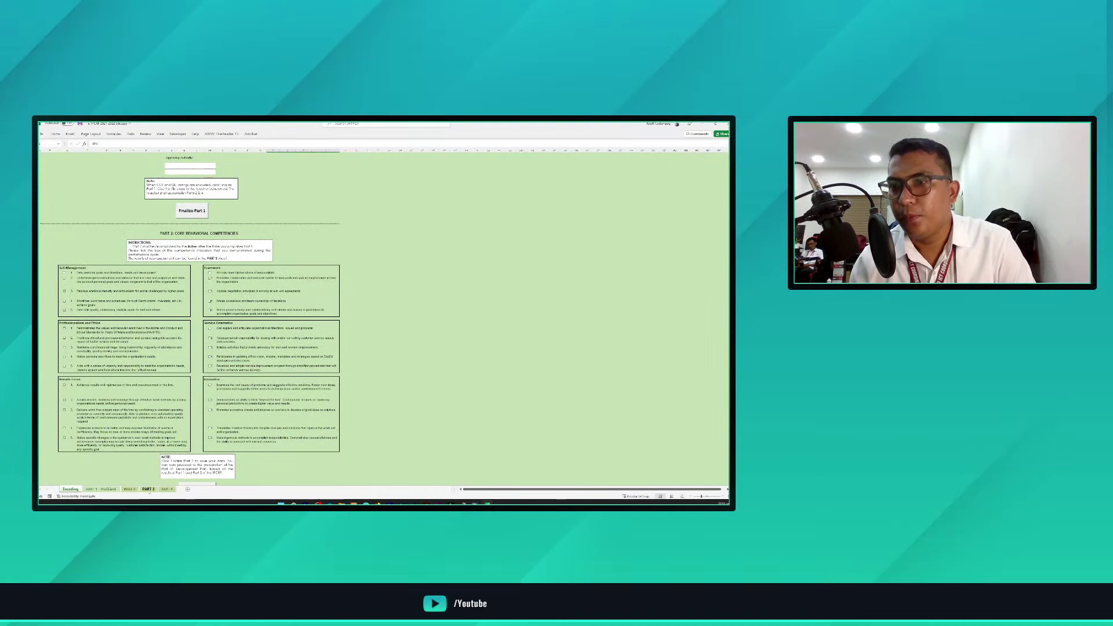
{"action": "left_click", "coordinate": [149, 489]}
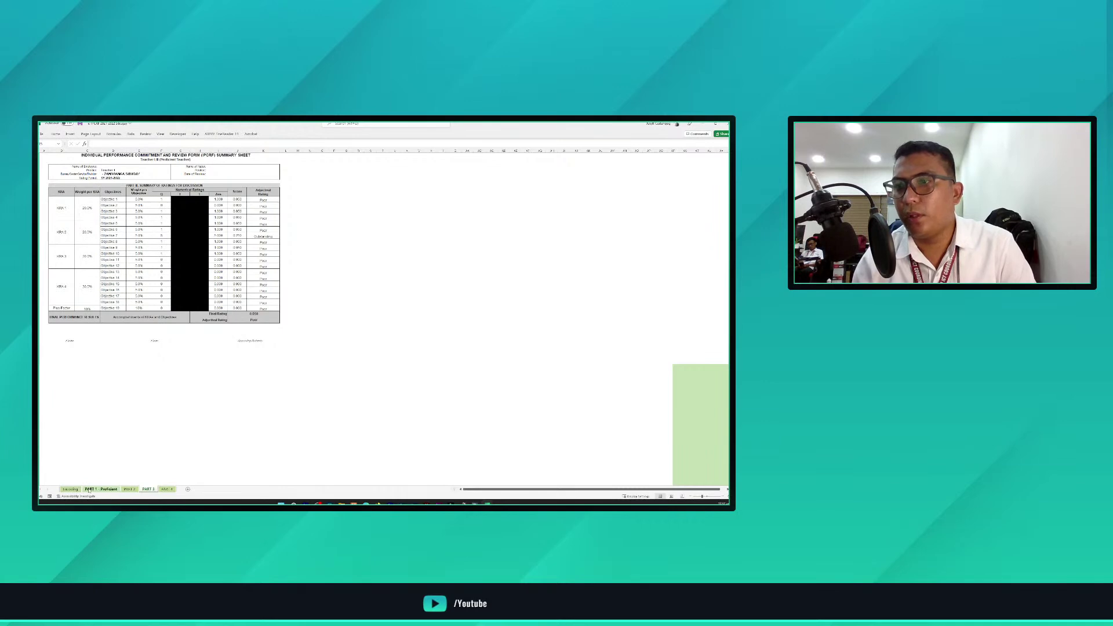
{"action": "left_click", "coordinate": [167, 490]}
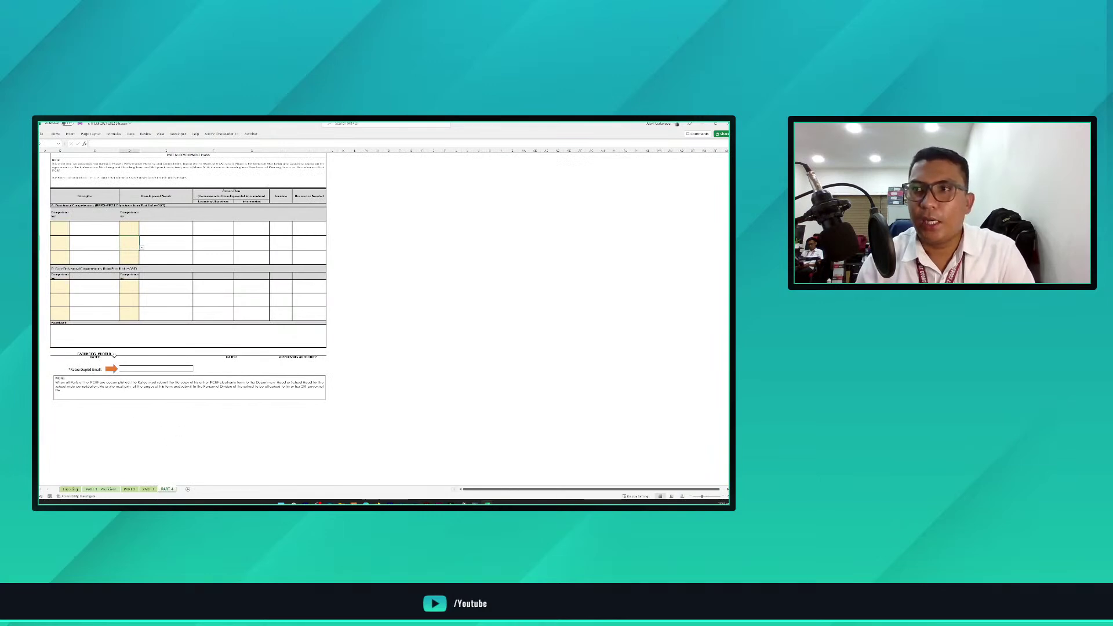
{"action": "left_click", "coordinate": [114, 353]}
{"action": "key", "text": "Delete"}
{"action": "left_click", "coordinate": [166, 421]}
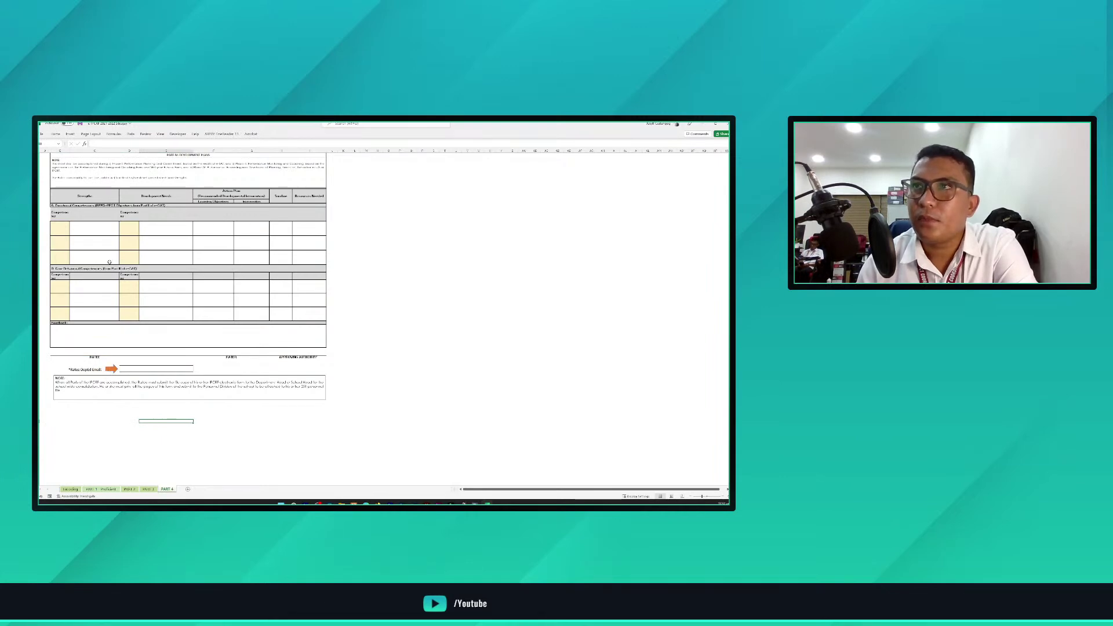
{"action": "left_click", "coordinate": [58, 233]}
{"action": "left_click", "coordinate": [72, 232]}
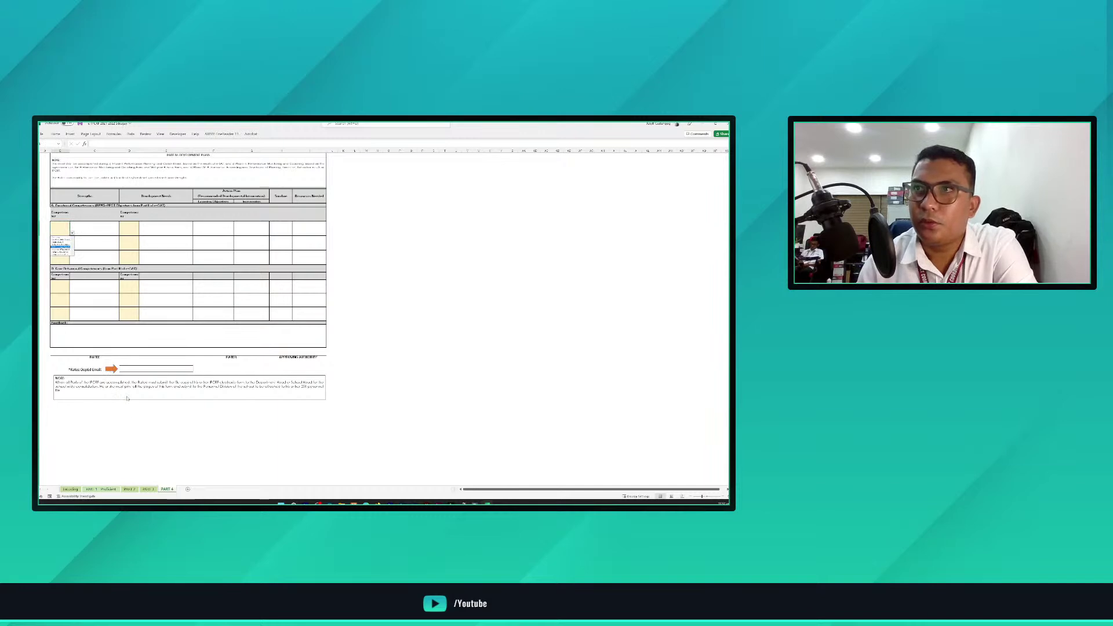
{"action": "left_click", "coordinate": [63, 246]}
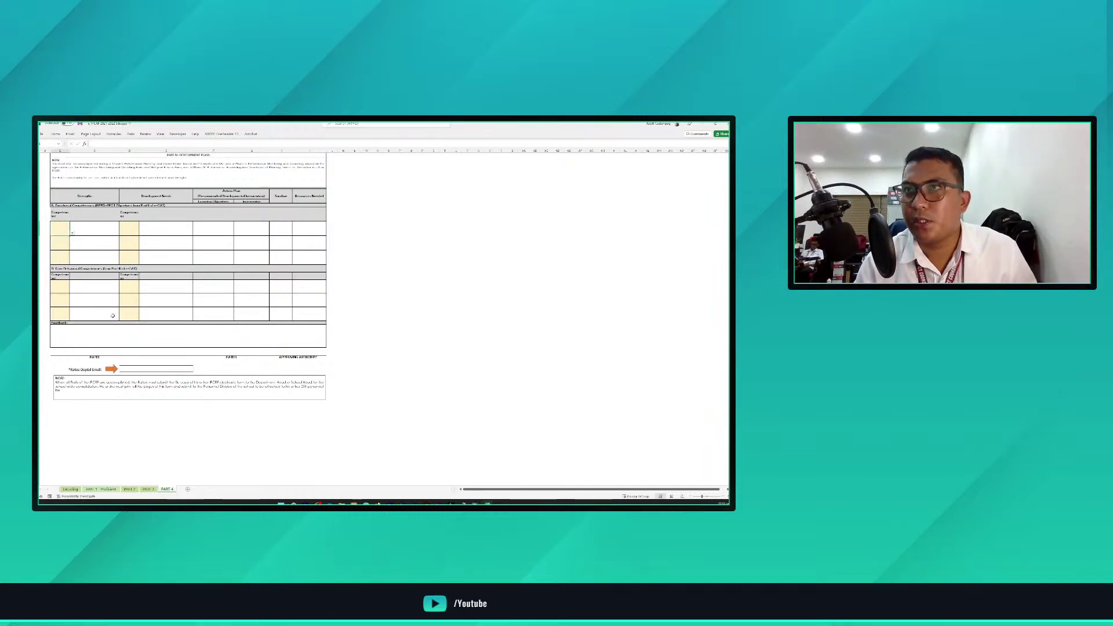
{"action": "scroll", "coordinate": [115, 342], "scroll_direction": "up", "scroll_amount": 5}
{"action": "scroll", "coordinate": [113, 315], "scroll_direction": "up", "scroll_amount": 2}
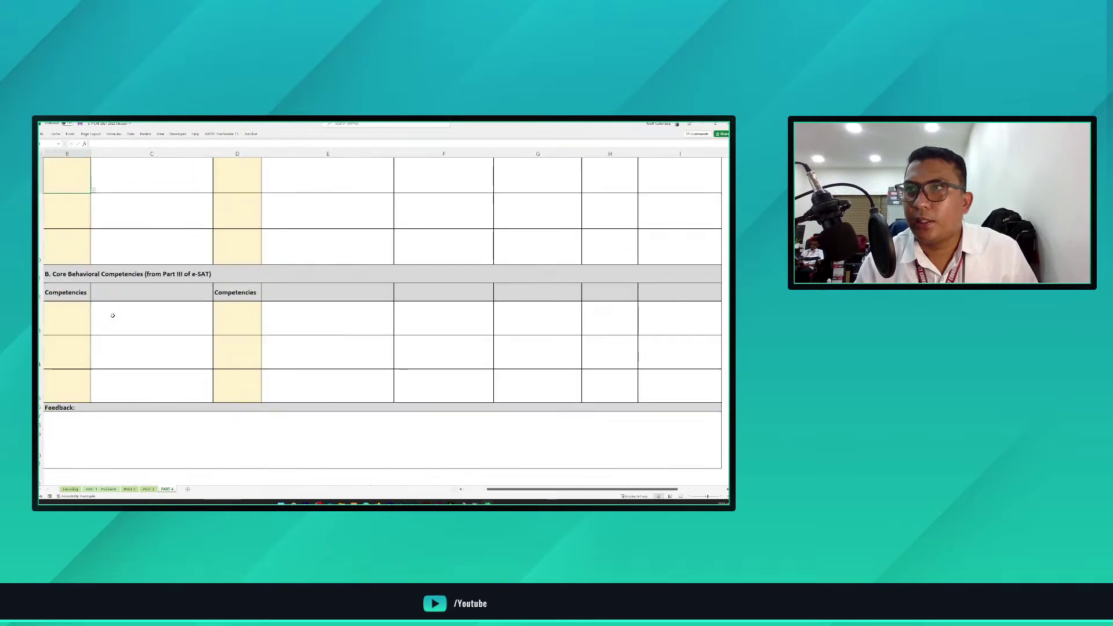
{"action": "scroll", "coordinate": [113, 315], "scroll_direction": "up", "scroll_amount": 5}
{"action": "scroll", "coordinate": [113, 321], "scroll_direction": "down", "scroll_amount": 2}
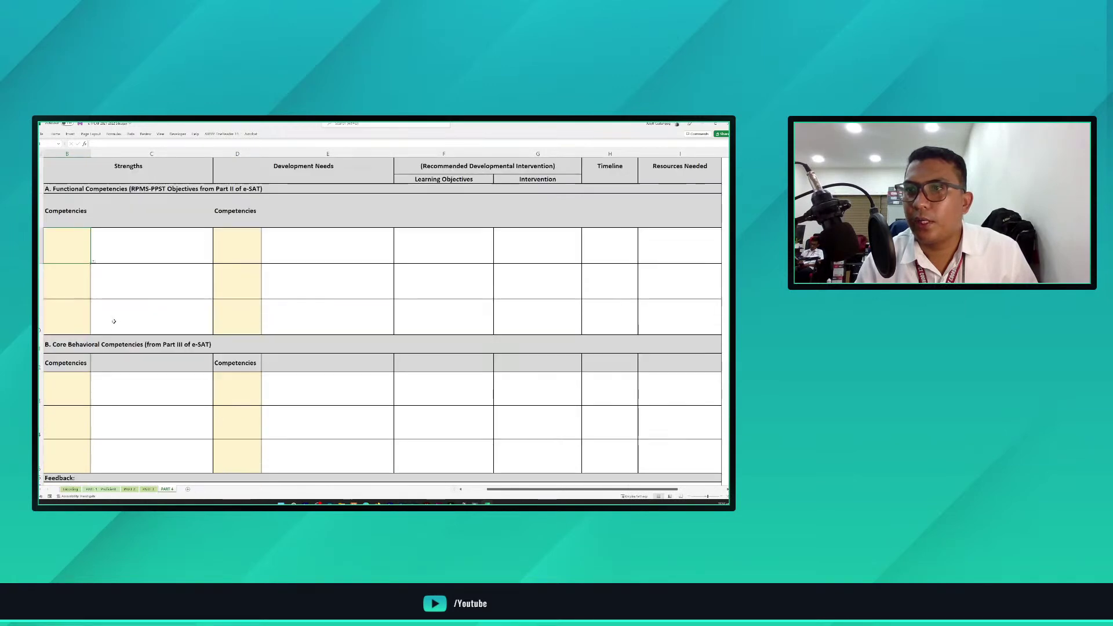
{"action": "left_click", "coordinate": [93, 260]}
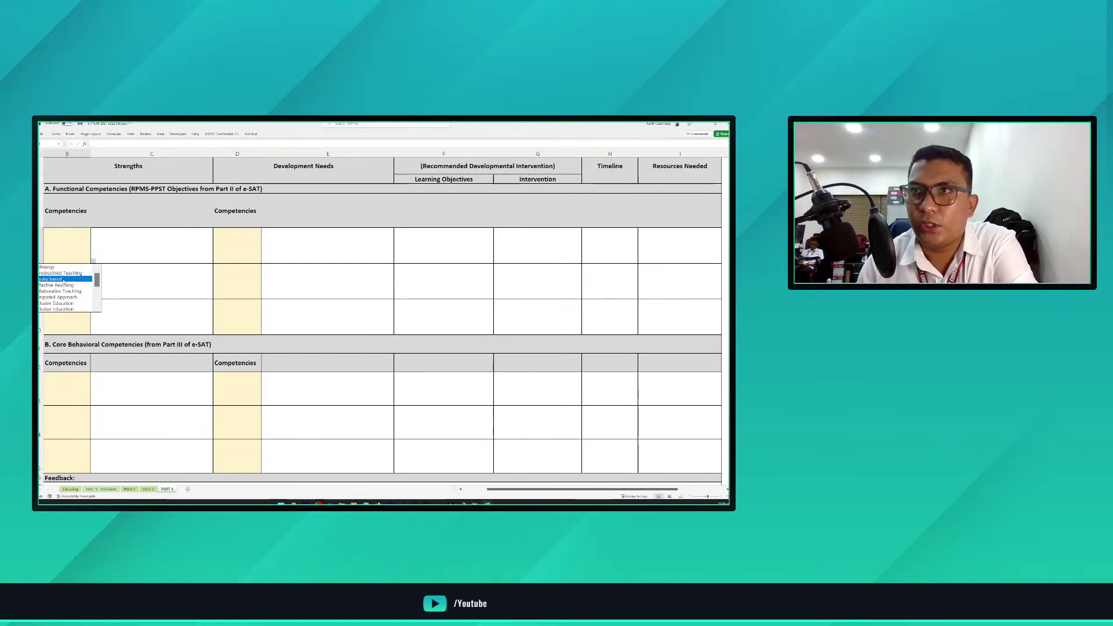
{"action": "left_click_drag", "start_coordinate": [97, 280], "coordinate": [96, 299]}
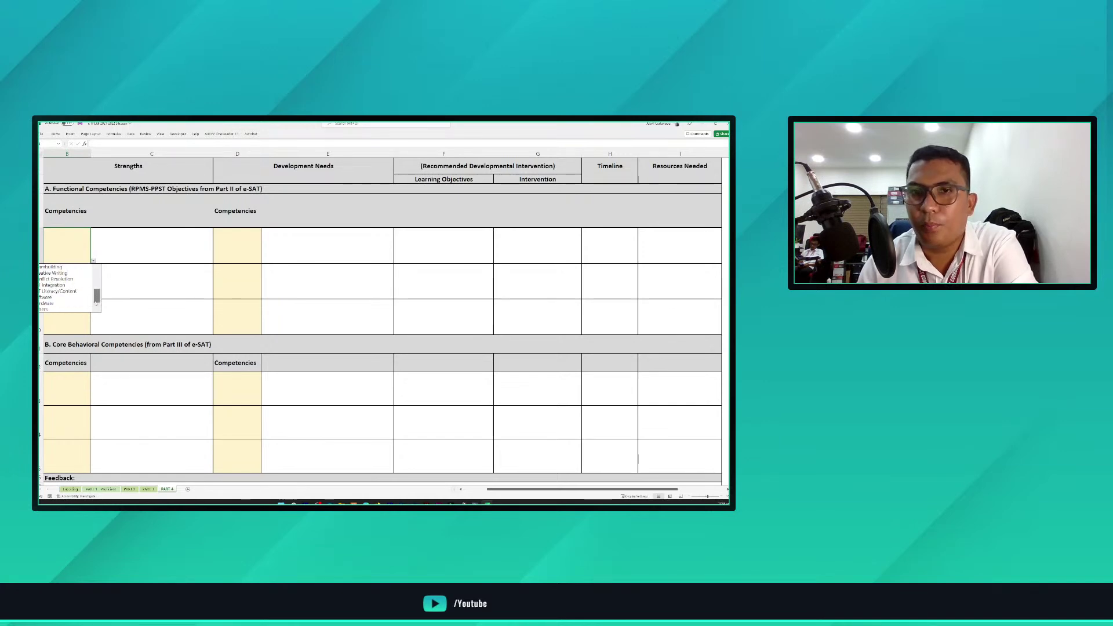
{"action": "left_click_drag", "start_coordinate": [96, 302], "coordinate": [98, 274]}
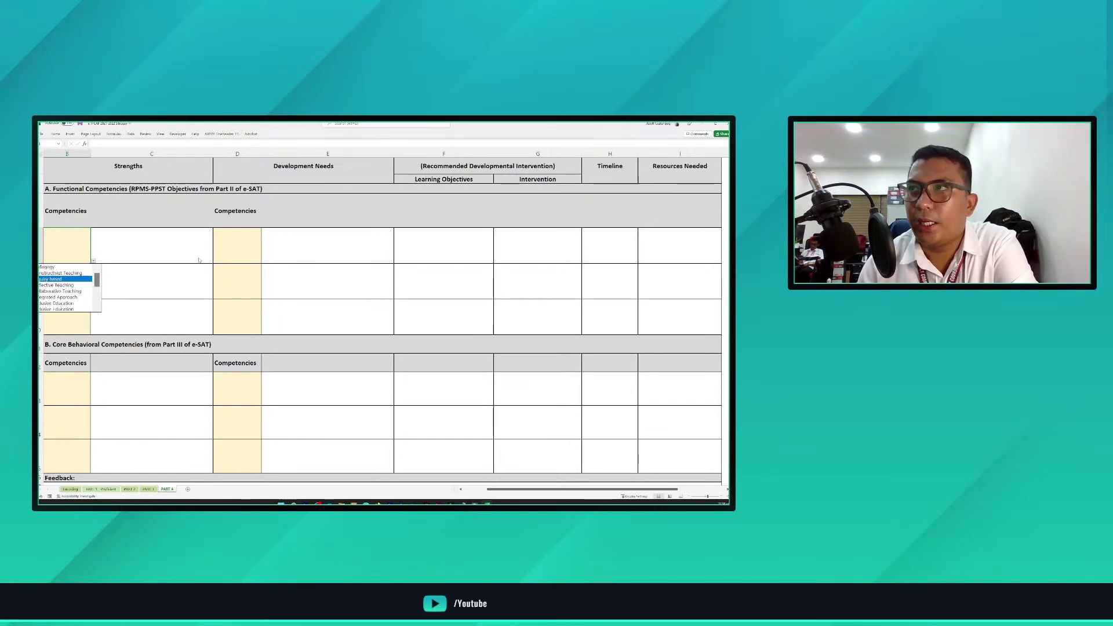
{"action": "key", "text": "Escape"}
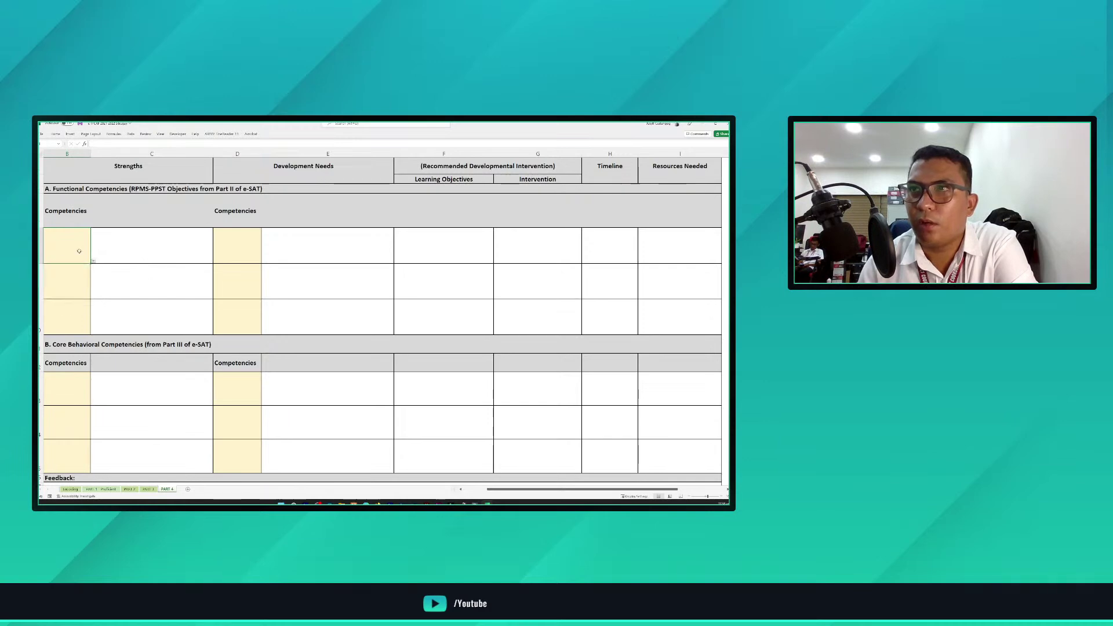
{"action": "left_click", "coordinate": [115, 248]}
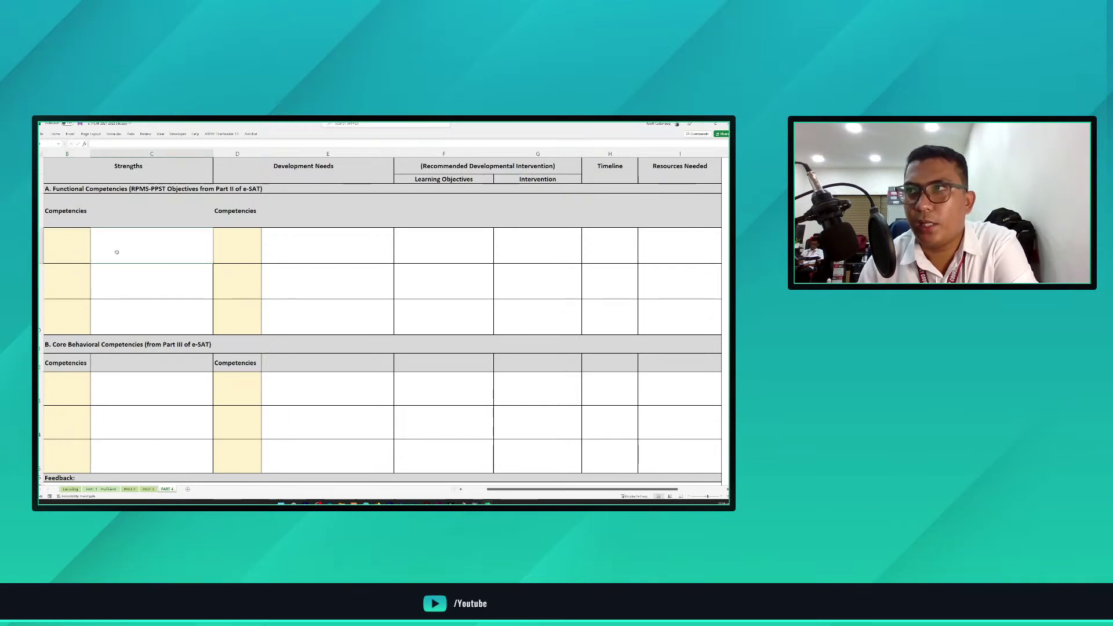
{"action": "key", "text": "Left"}
{"action": "left_click", "coordinate": [93, 260]}
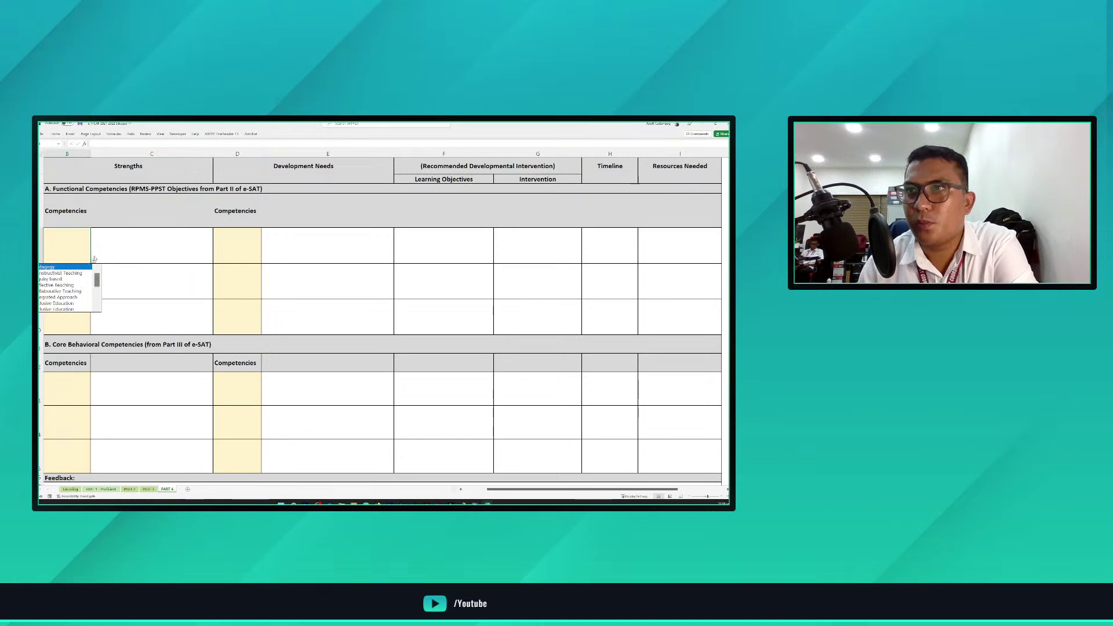
{"action": "key", "text": "Escape"}
{"action": "left_click", "coordinate": [300, 246]}
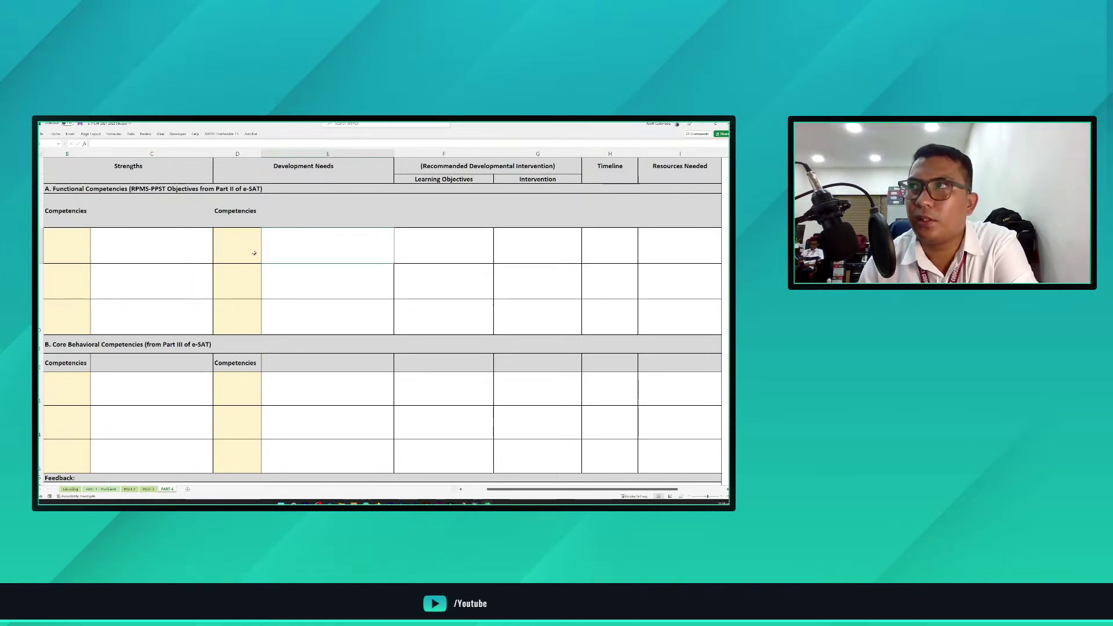
{"action": "left_click", "coordinate": [241, 256]}
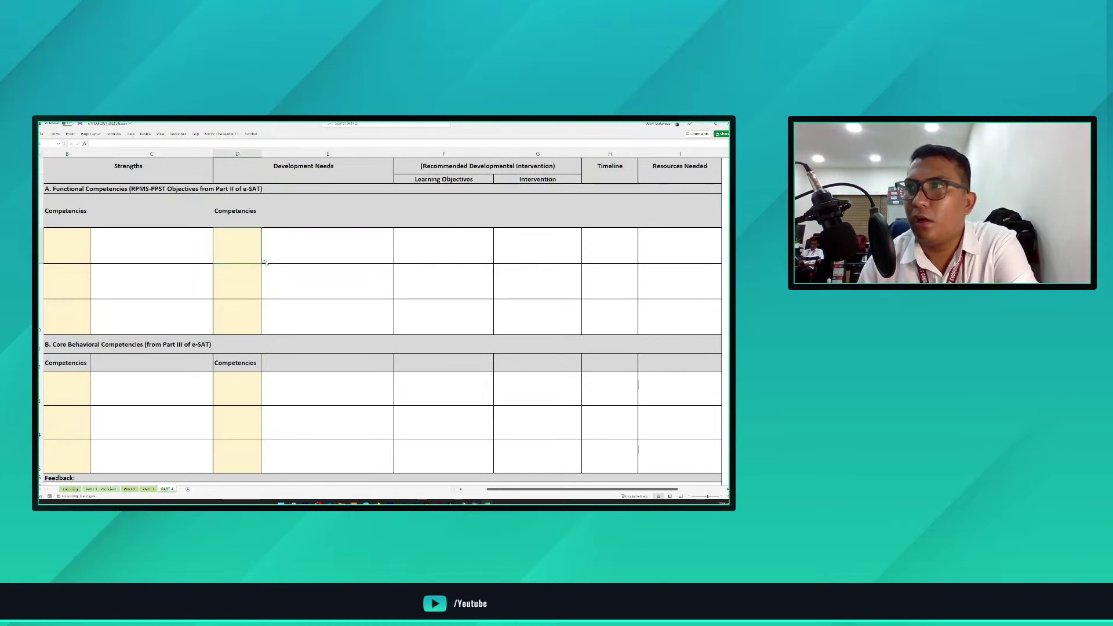
{"action": "left_click", "coordinate": [264, 262]}
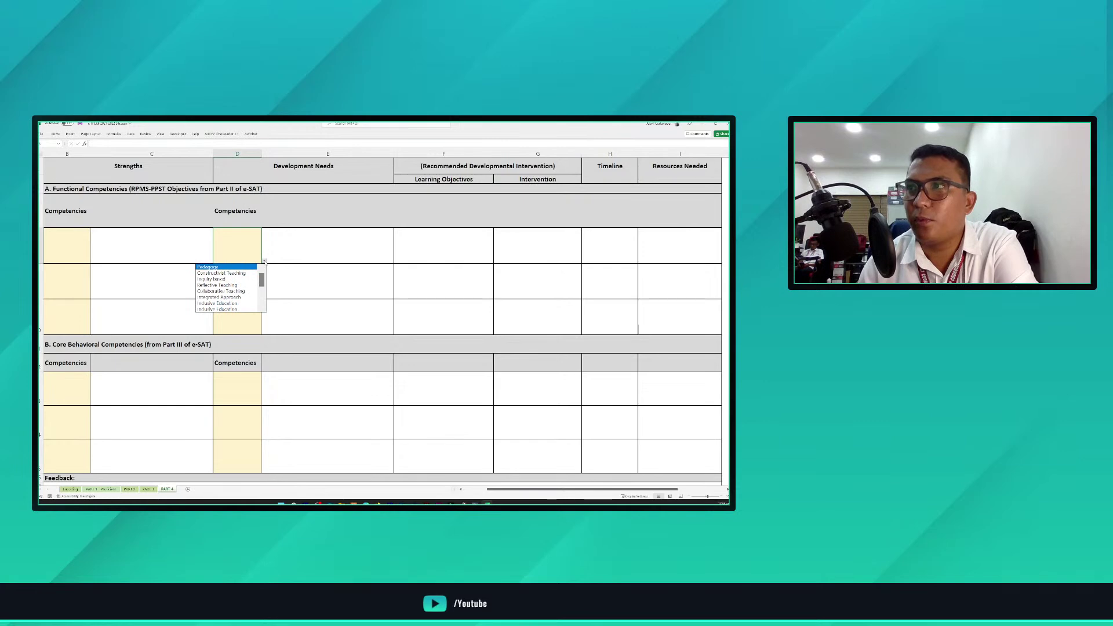
{"action": "scroll", "coordinate": [261, 282], "scroll_direction": "down", "scroll_amount": 3}
{"action": "left_click", "coordinate": [284, 249]}
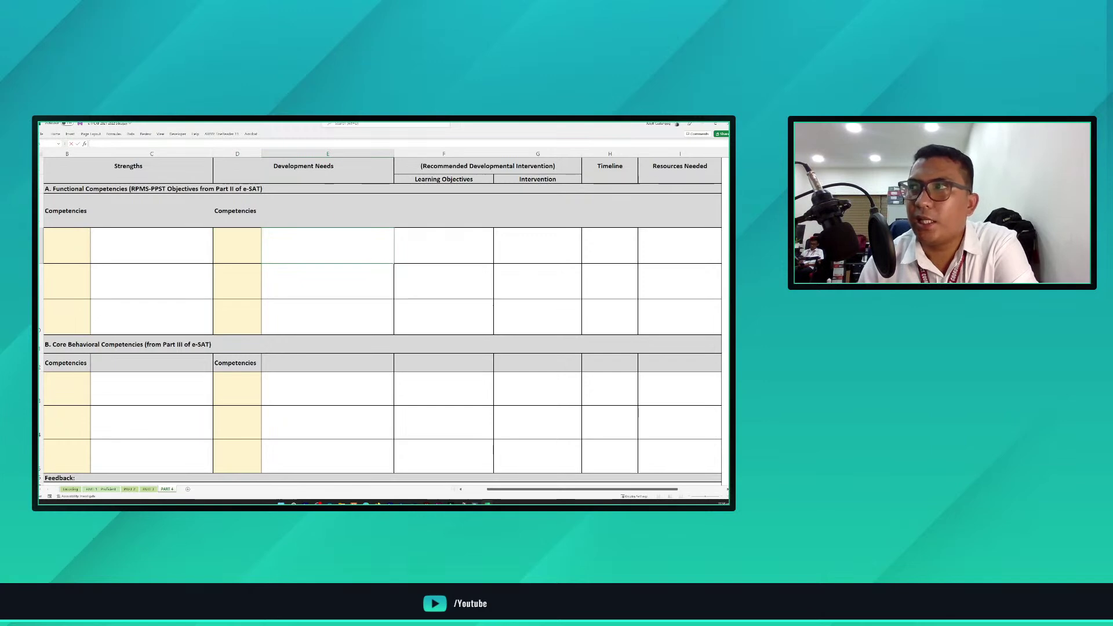
{"action": "left_click", "coordinate": [442, 252]}
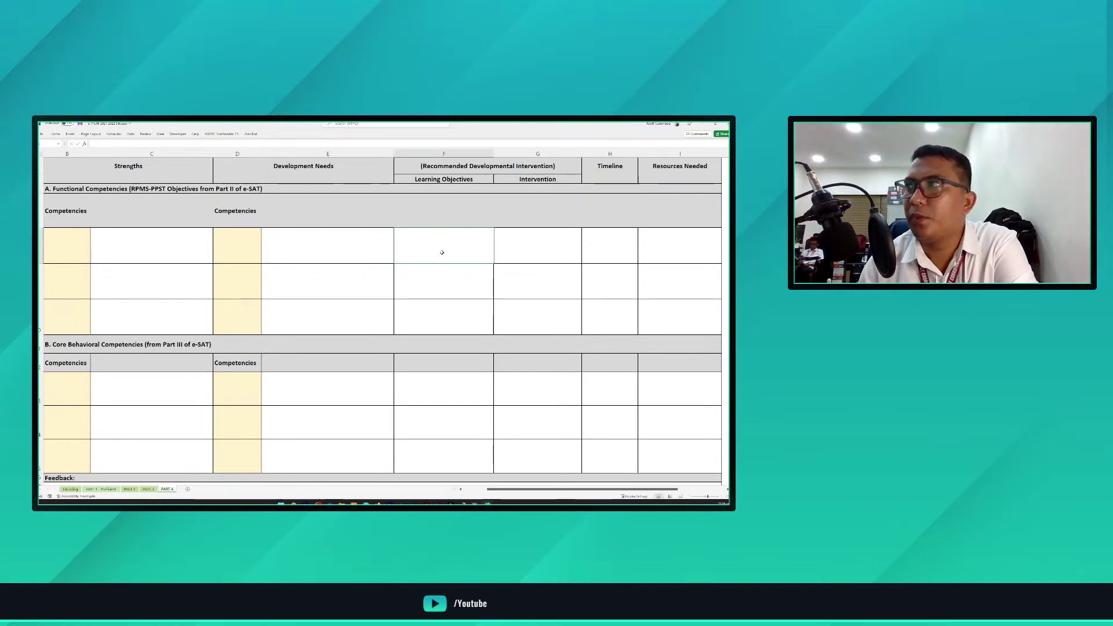
{"action": "left_click", "coordinate": [523, 250]}
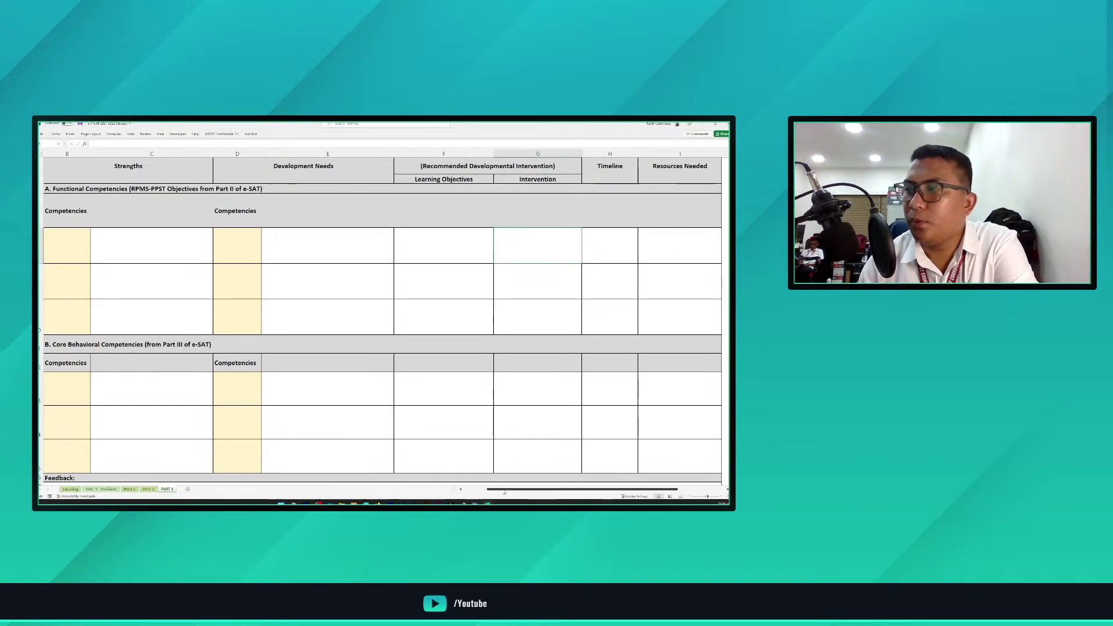
{"action": "left_click_drag", "start_coordinate": [504, 492], "coordinate": [480, 491]}
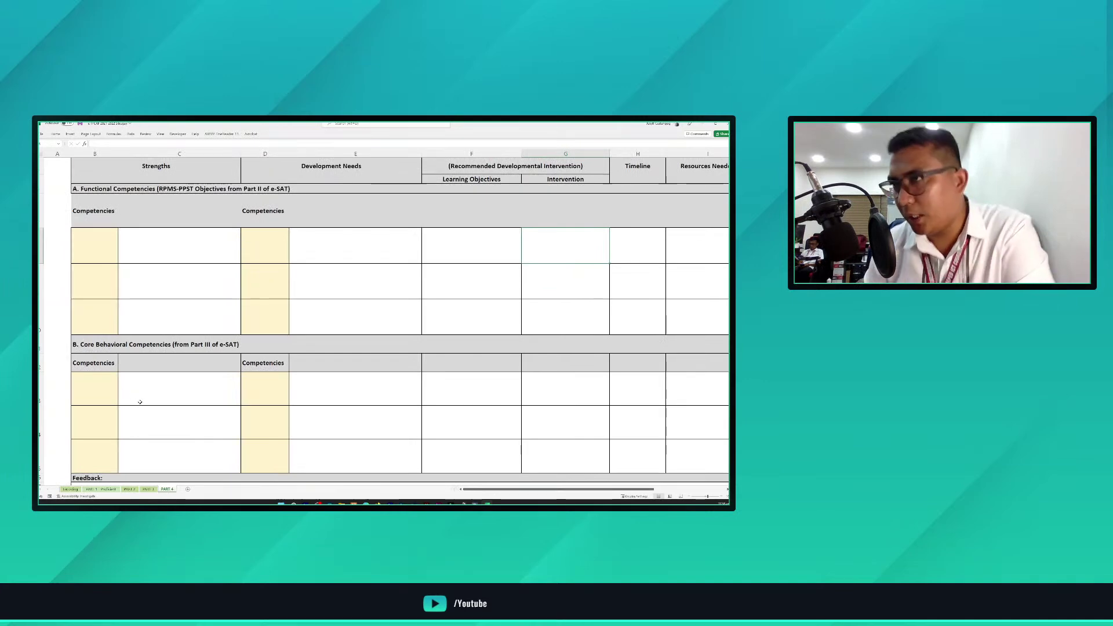
{"action": "left_click", "coordinate": [95, 394]}
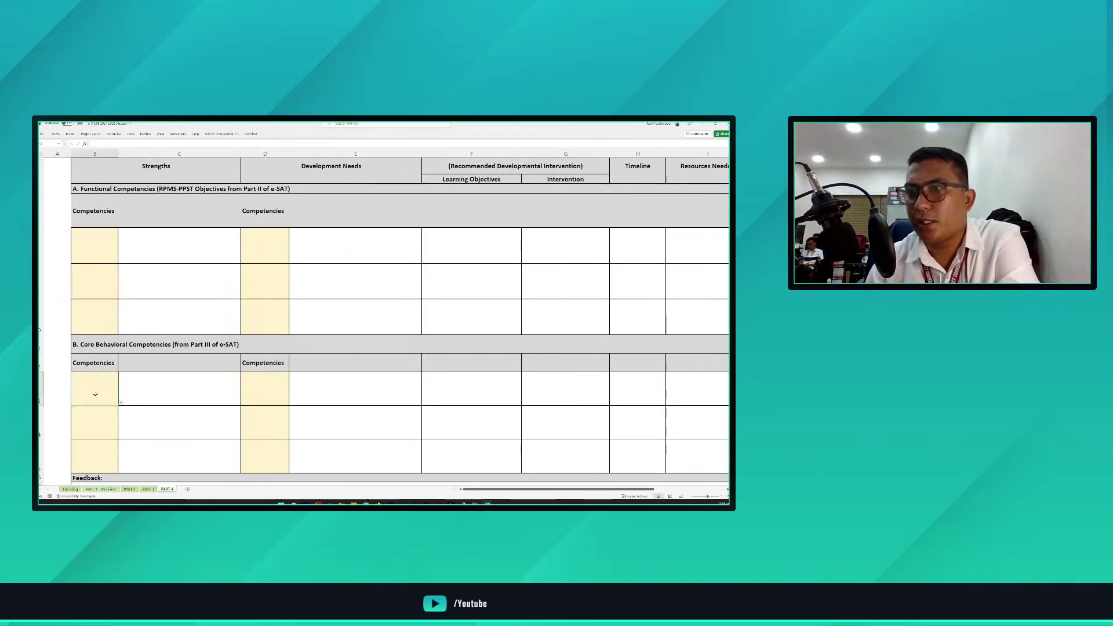
{"action": "left_click", "coordinate": [121, 402]}
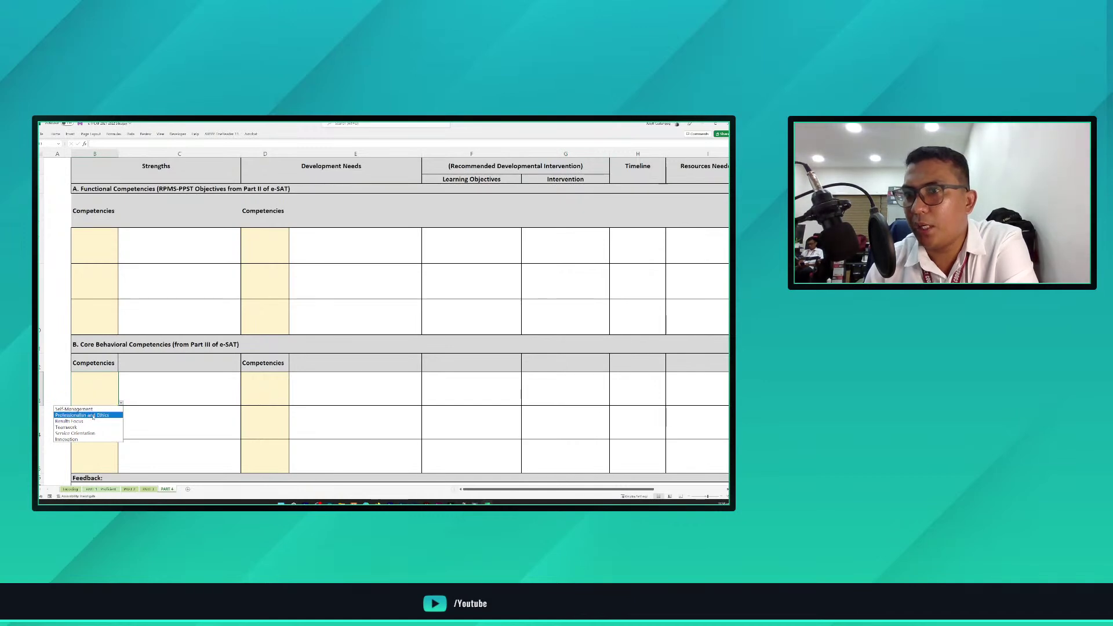
{"action": "left_click", "coordinate": [121, 402]}
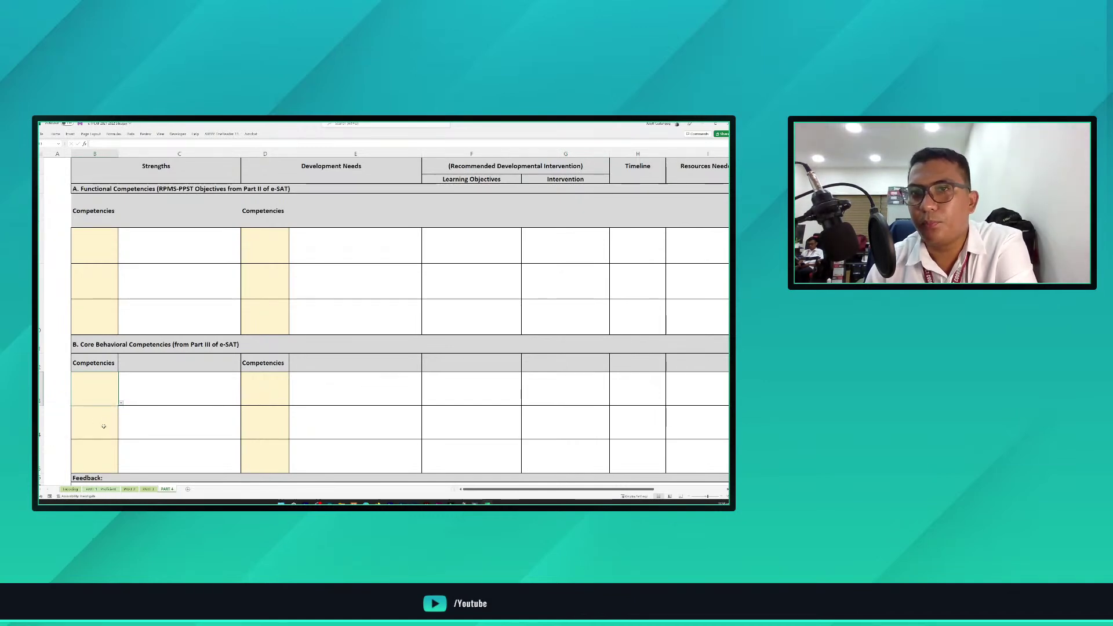
{"action": "left_click", "coordinate": [167, 396]}
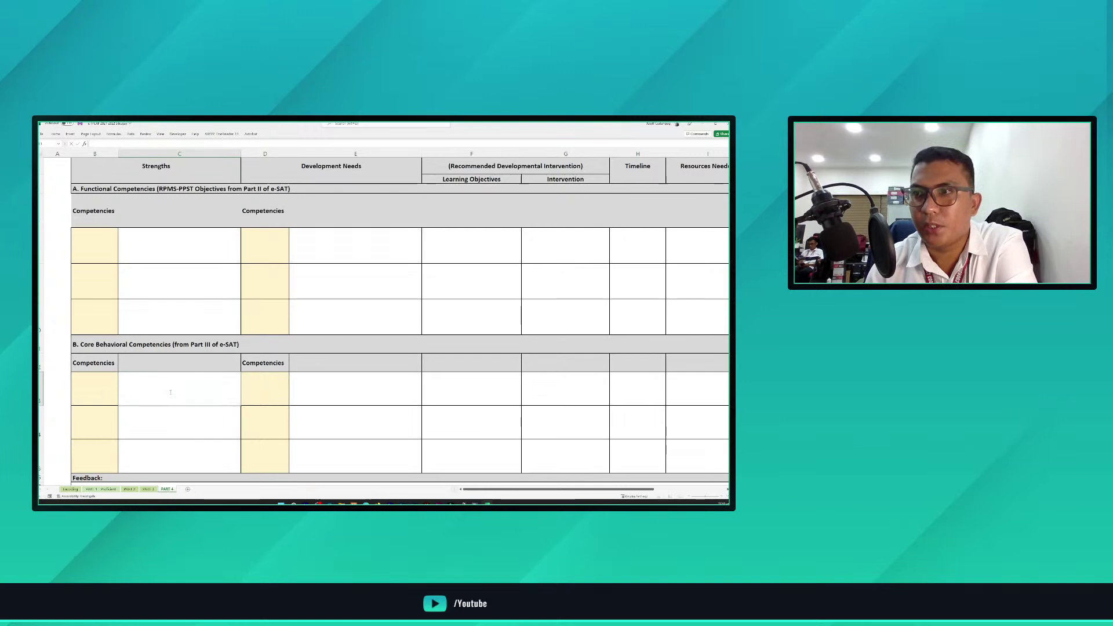
{"action": "left_click", "coordinate": [330, 390]}
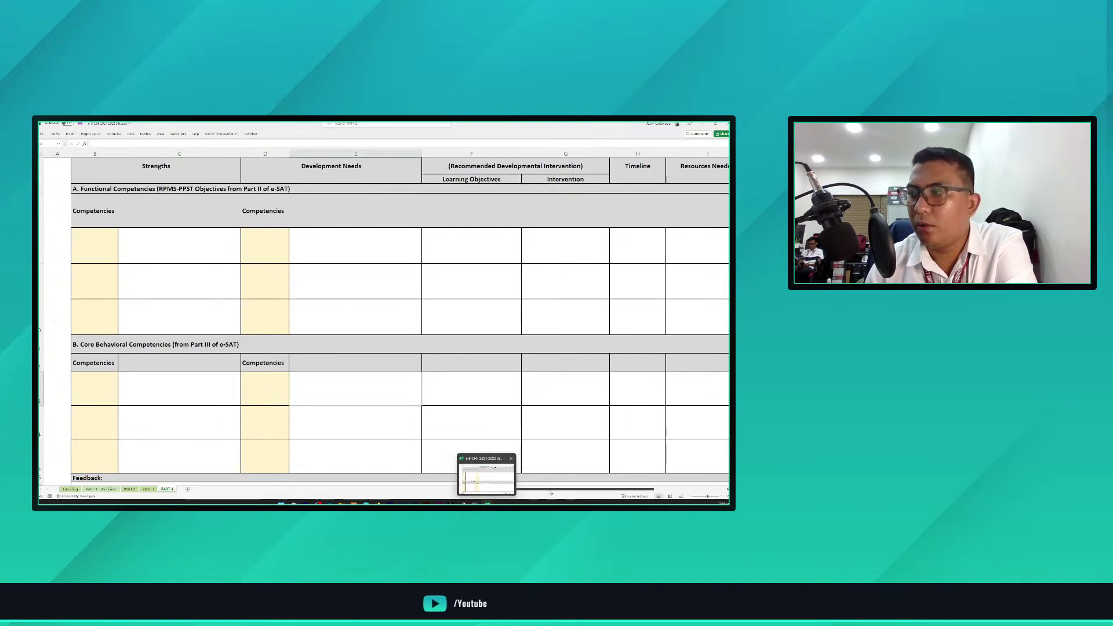
{"action": "left_click_drag", "start_coordinate": [551, 492], "coordinate": [488, 491]}
Step: Select the Ratee DepEd Email field, then go back to the Encoding sheet
{"action": "scroll", "coordinate": [528, 450], "scroll_direction": "down", "scroll_amount": 3}
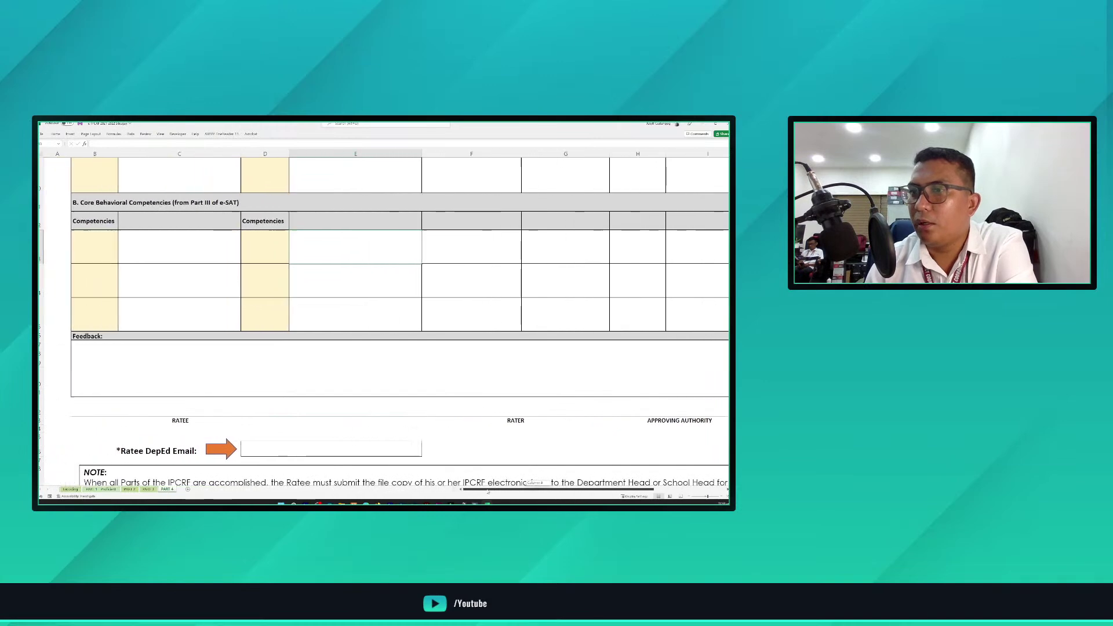
{"action": "scroll", "coordinate": [383, 319], "scroll_direction": "down", "scroll_amount": 1}
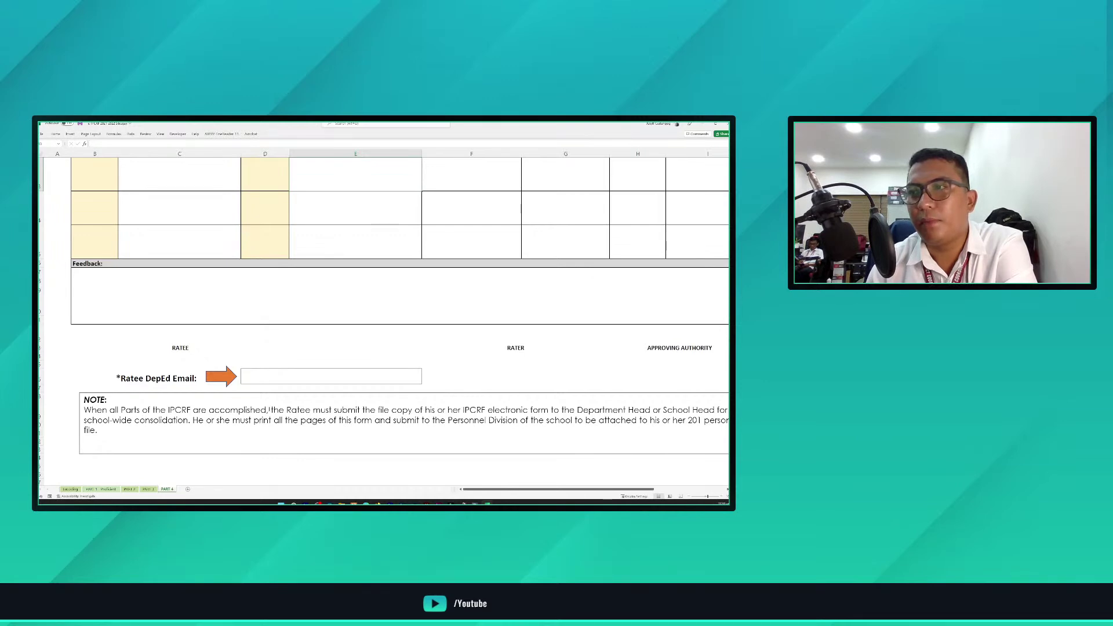
{"action": "left_click", "coordinate": [257, 377]}
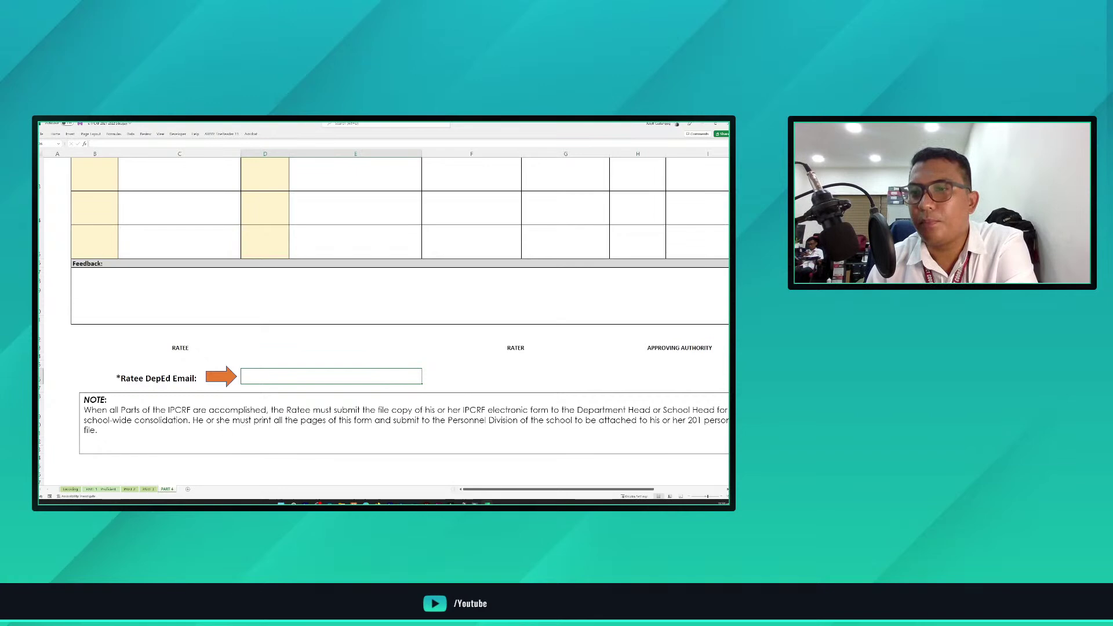
{"action": "left_click", "coordinate": [71, 490]}
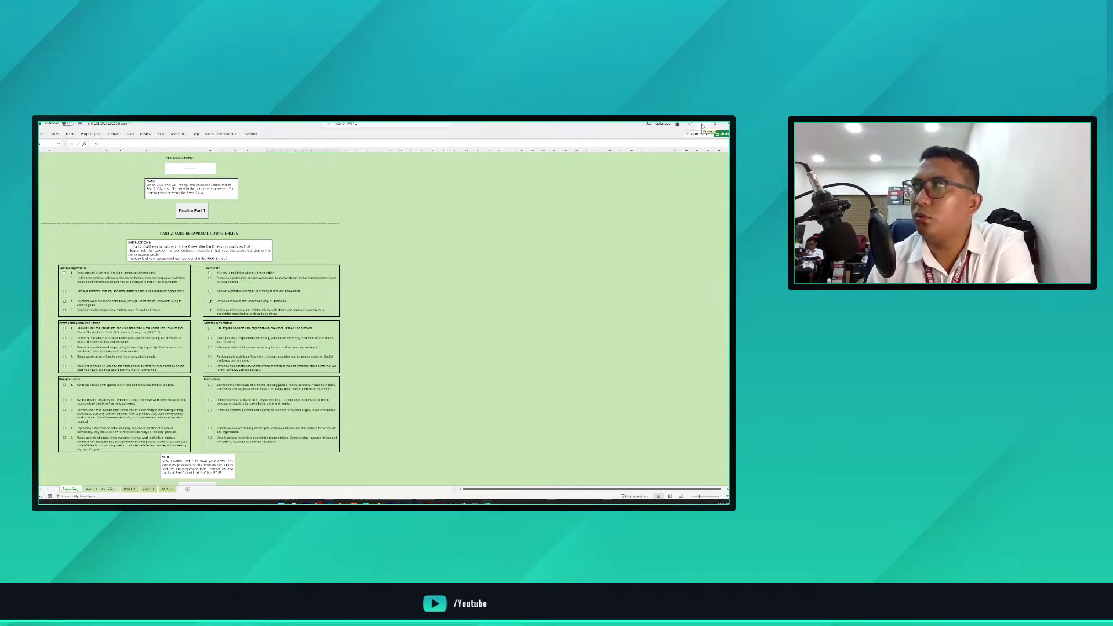
Step: Minimize Excel and follow 'Click here to Register your uploader' on the division website
{"action": "left_click", "coordinate": [702, 126]}
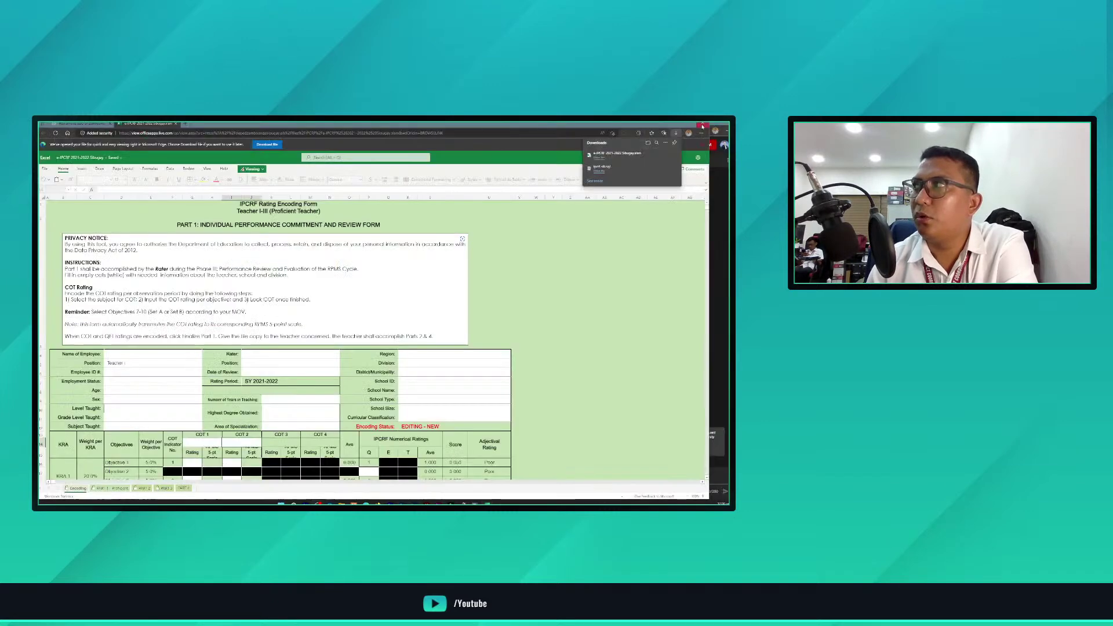
{"action": "left_click", "coordinate": [79, 123]}
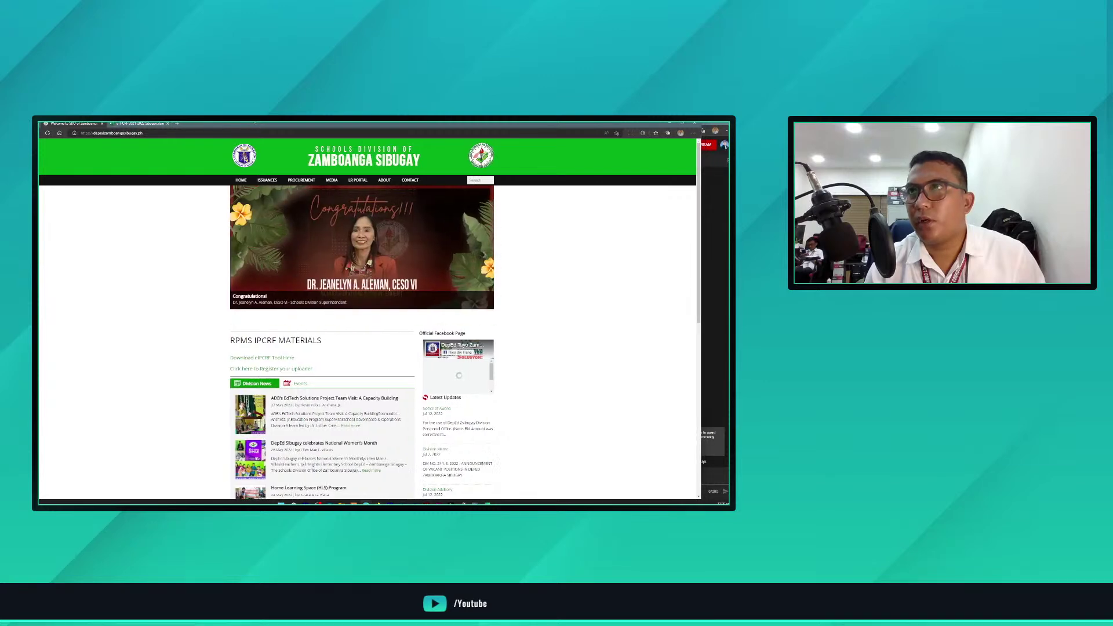
{"action": "left_click_drag", "start_coordinate": [257, 123], "coordinate": [260, 123]}
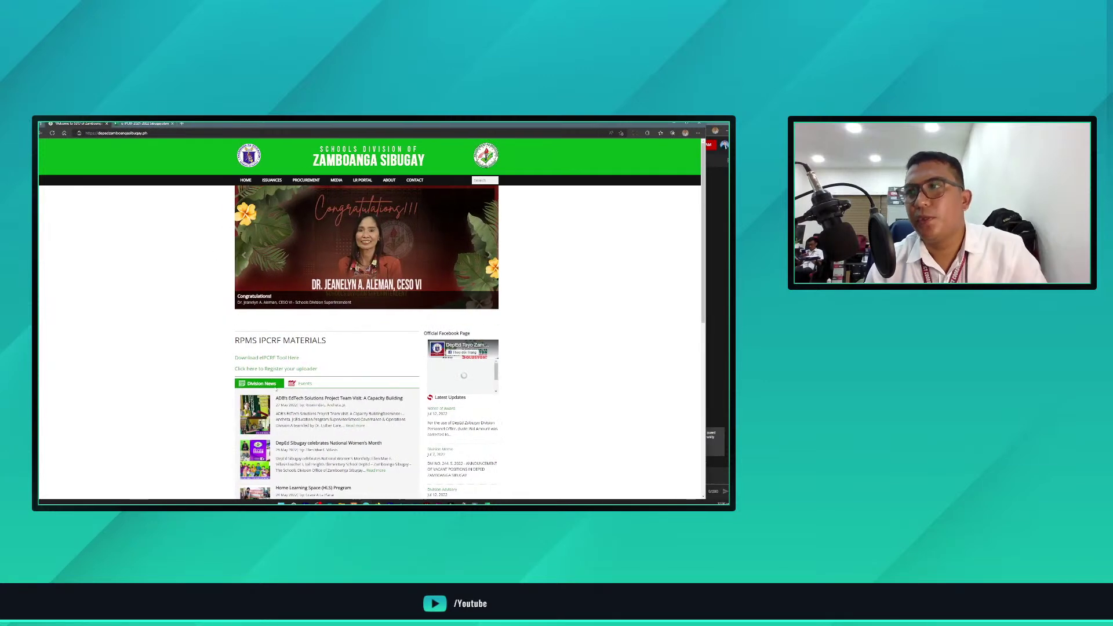
{"action": "left_click", "coordinate": [277, 372]}
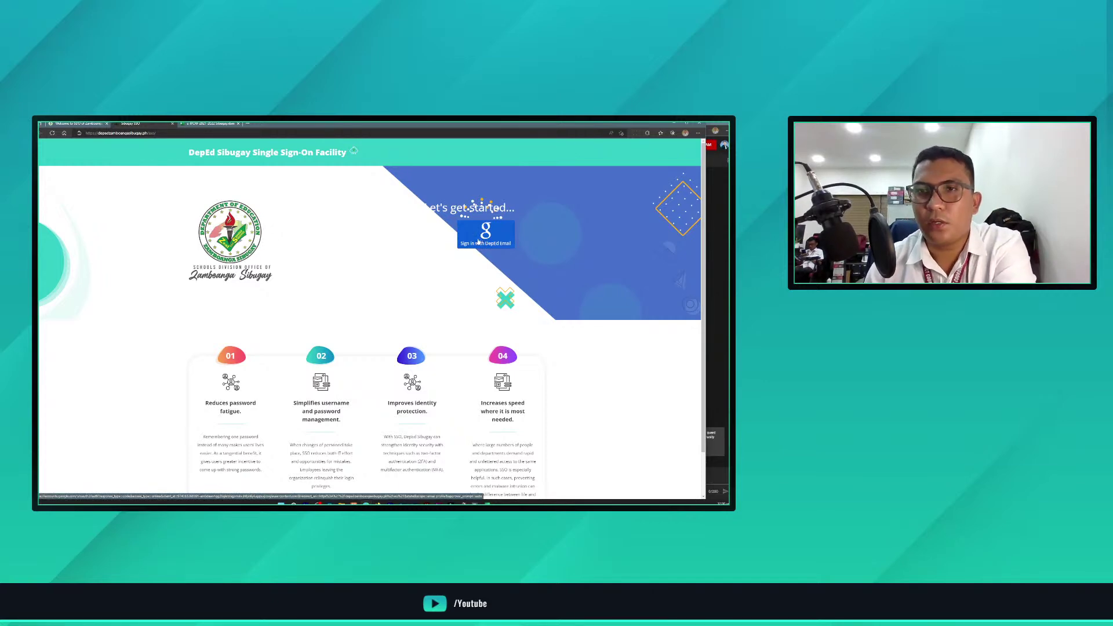
Step: Sign in with the DepEd email account and access the IPCRF Data Collection System
{"action": "left_click", "coordinate": [480, 246]}
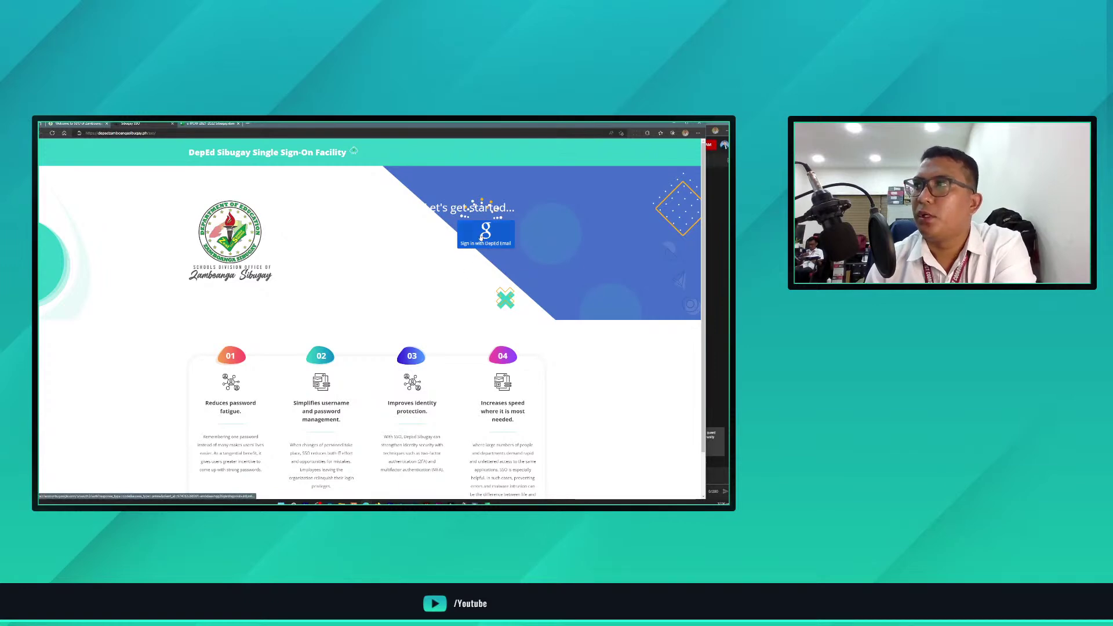
{"action": "left_click", "coordinate": [375, 309]}
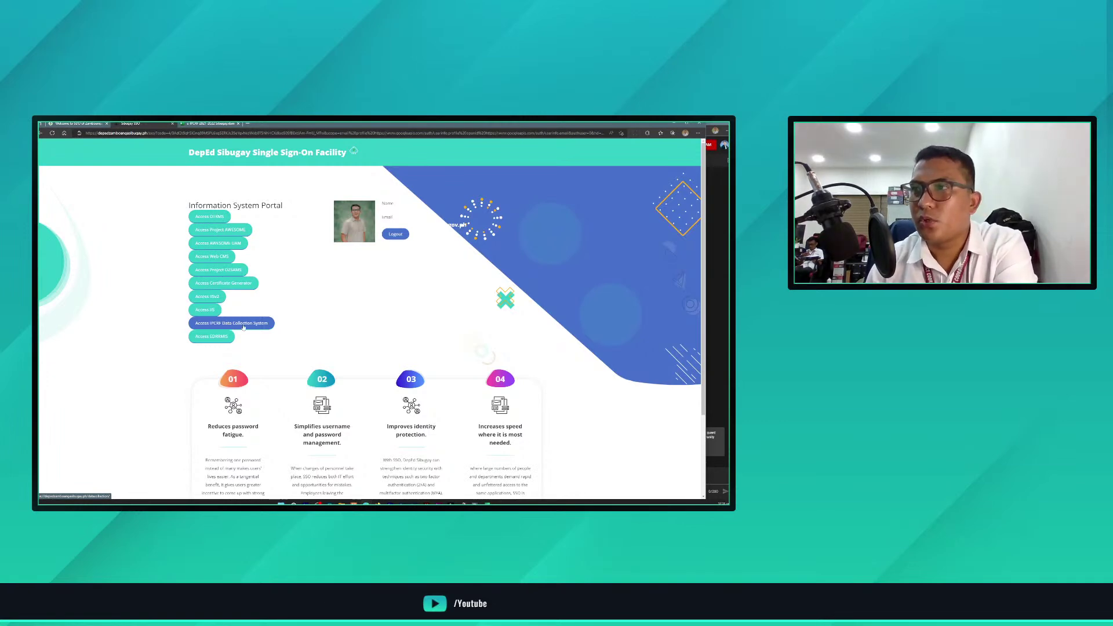
{"action": "left_click", "coordinate": [248, 326]}
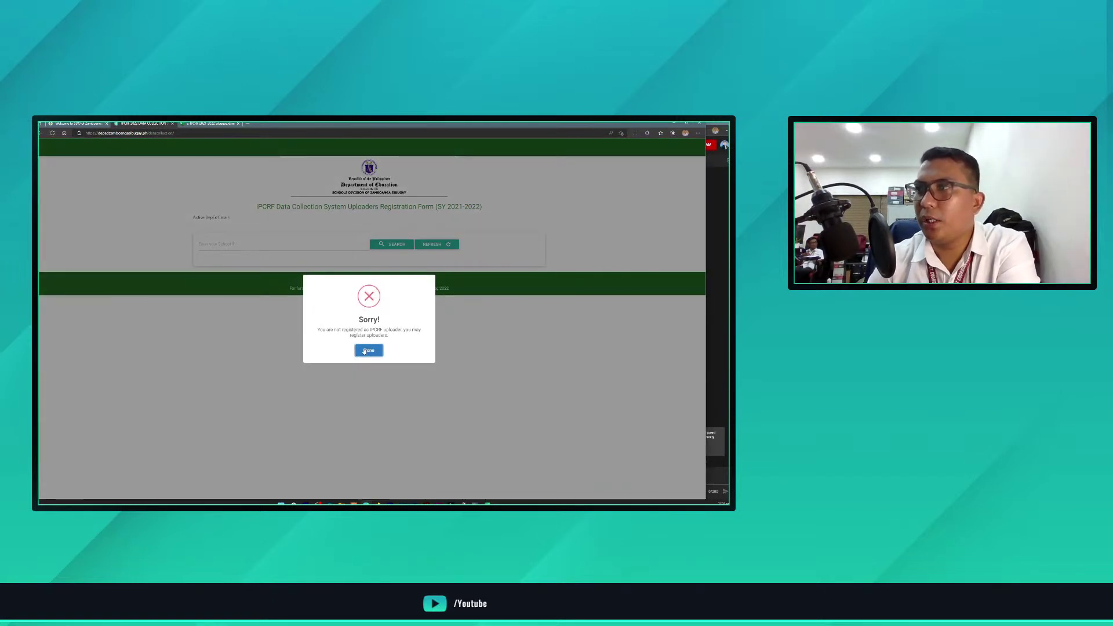
Step: Dismiss the not-registered notice and search for School ID 303841
{"action": "left_click", "coordinate": [369, 350]}
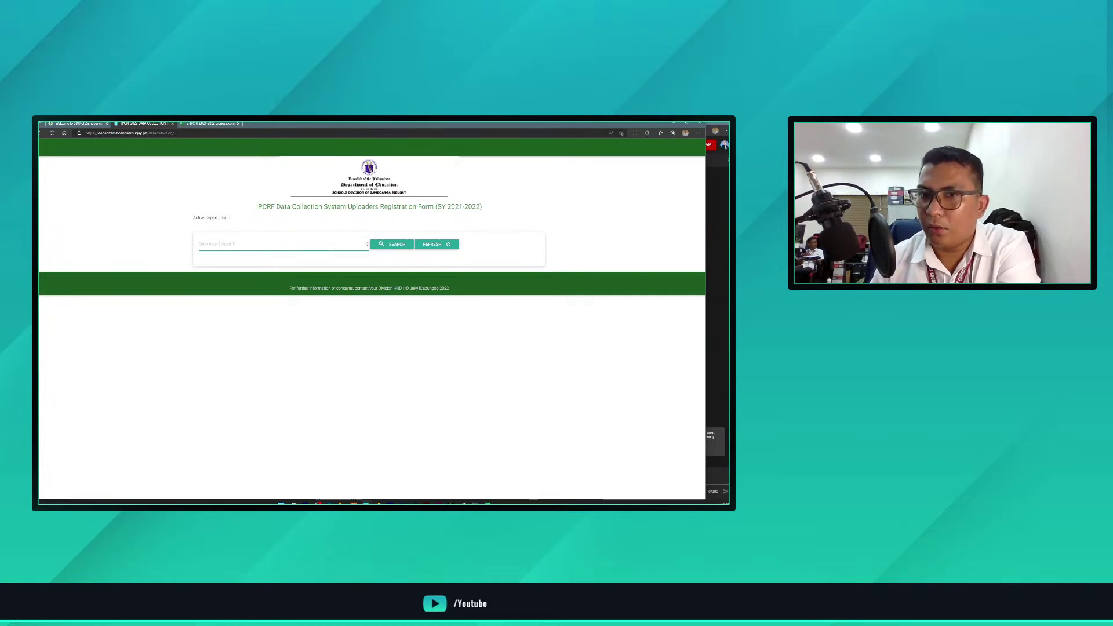
{"action": "left_click", "coordinate": [335, 247]}
{"action": "type", "text": "1"}
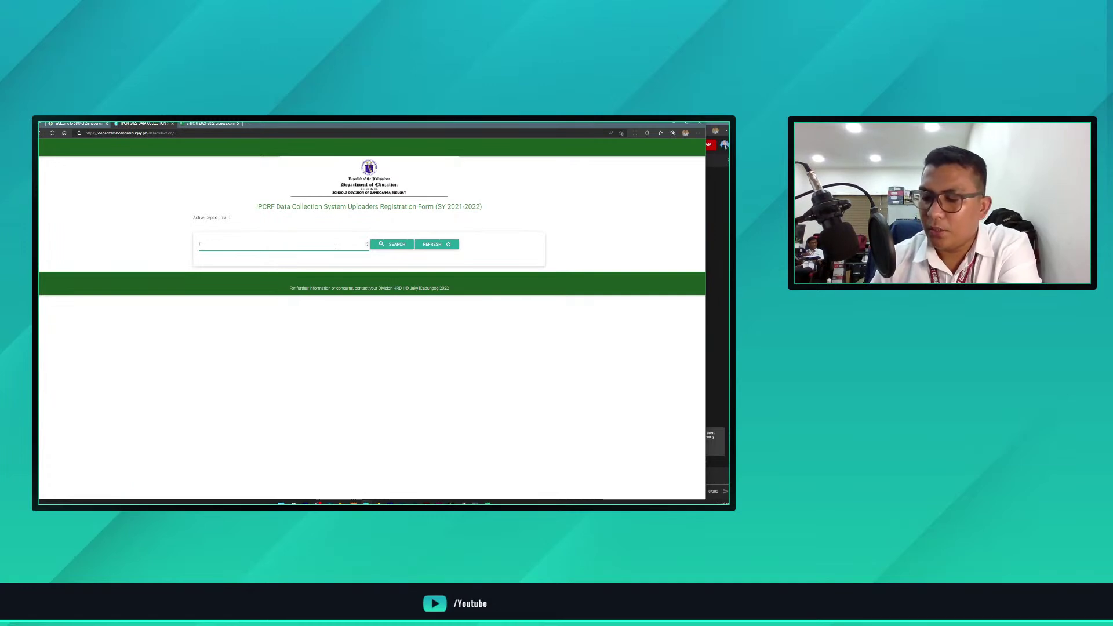
{"action": "key", "text": "BackSpace"}
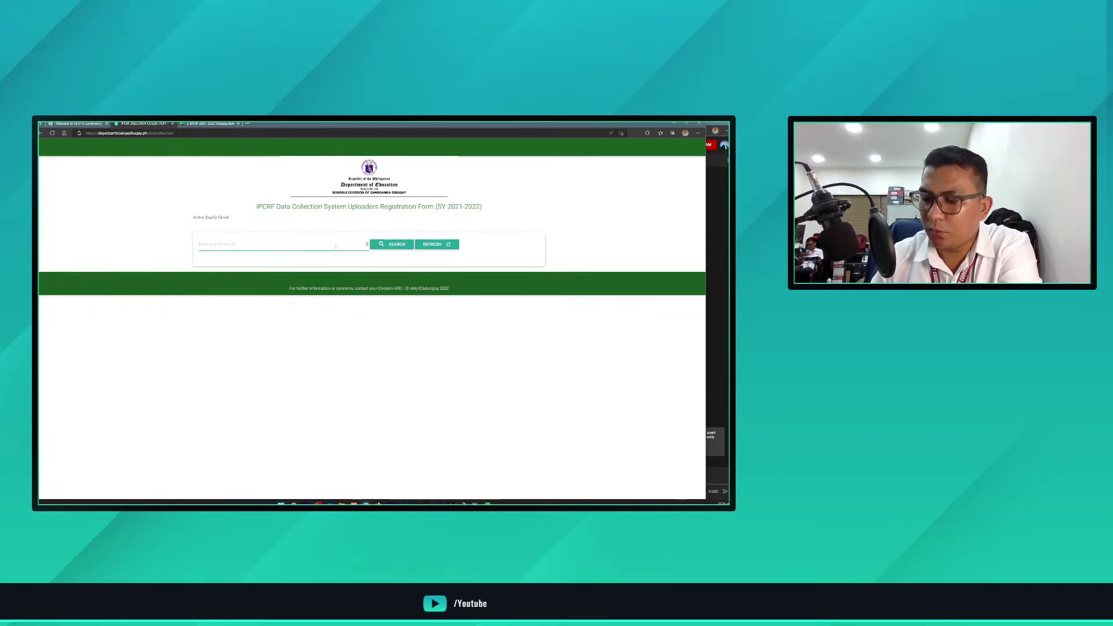
{"action": "type", "text": "3038"}
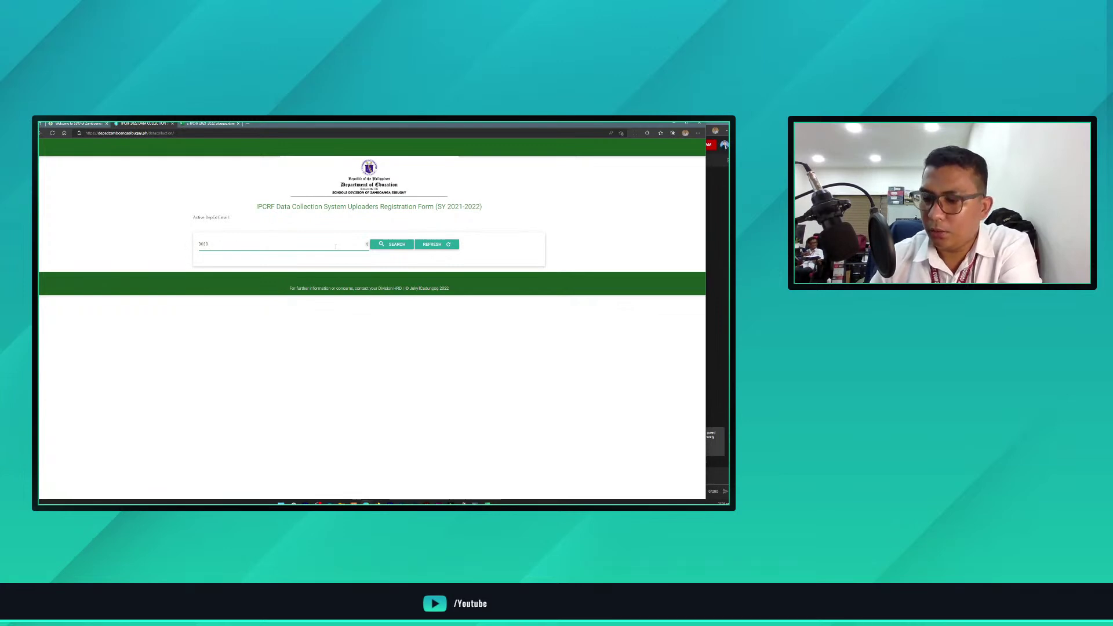
{"action": "type", "text": "41"}
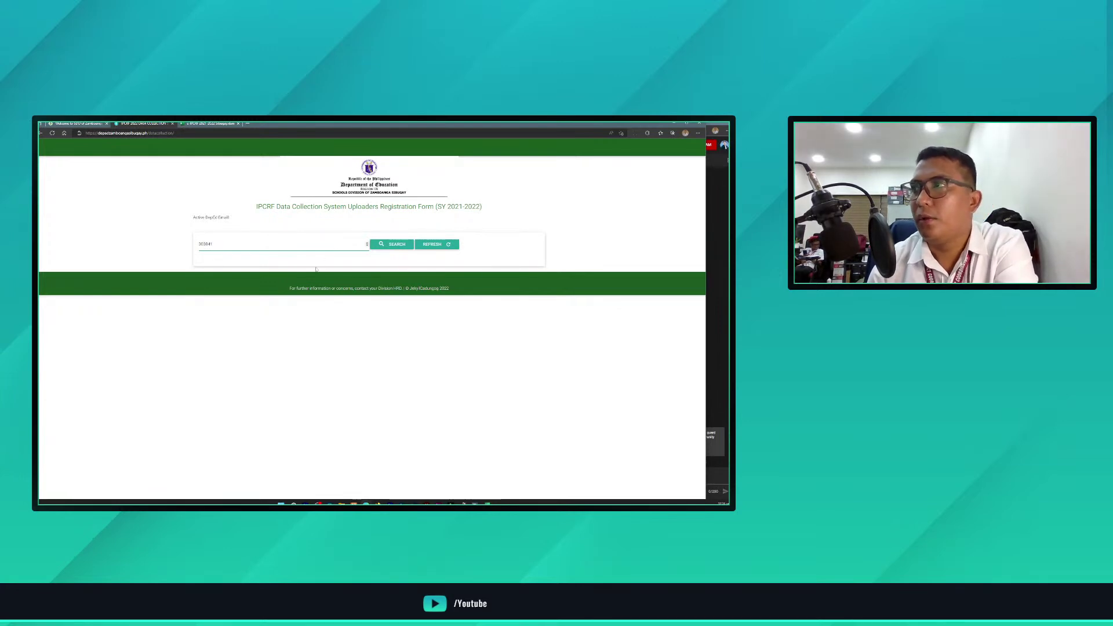
{"action": "left_click", "coordinate": [392, 244]}
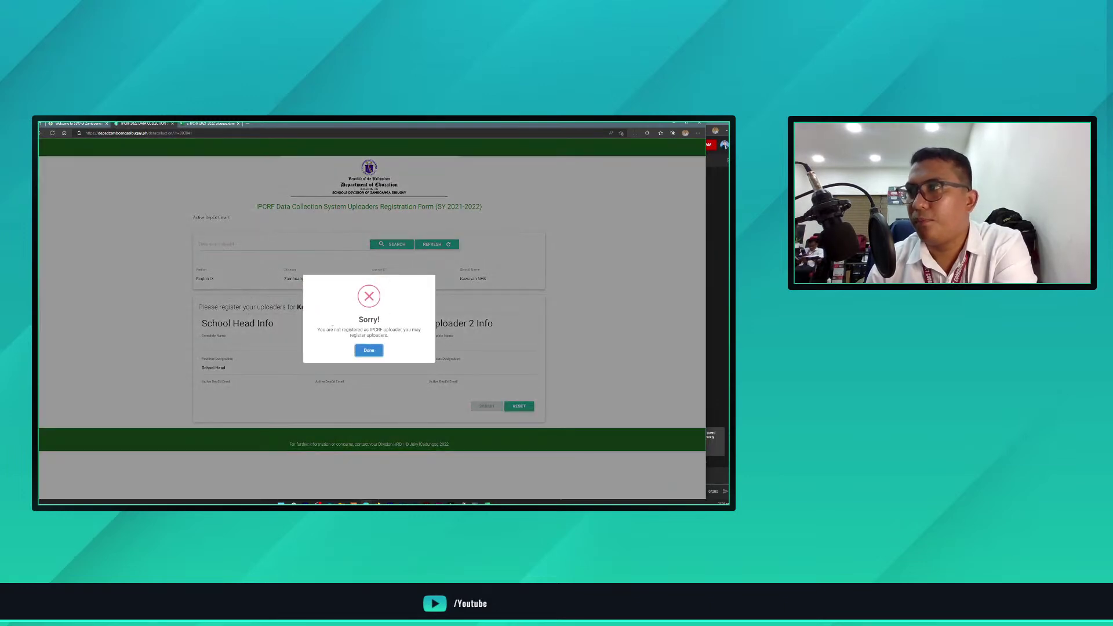
Step: Dismiss the notice and try entering the School Head's complete name from saved suggestions
{"action": "left_click", "coordinate": [369, 350]}
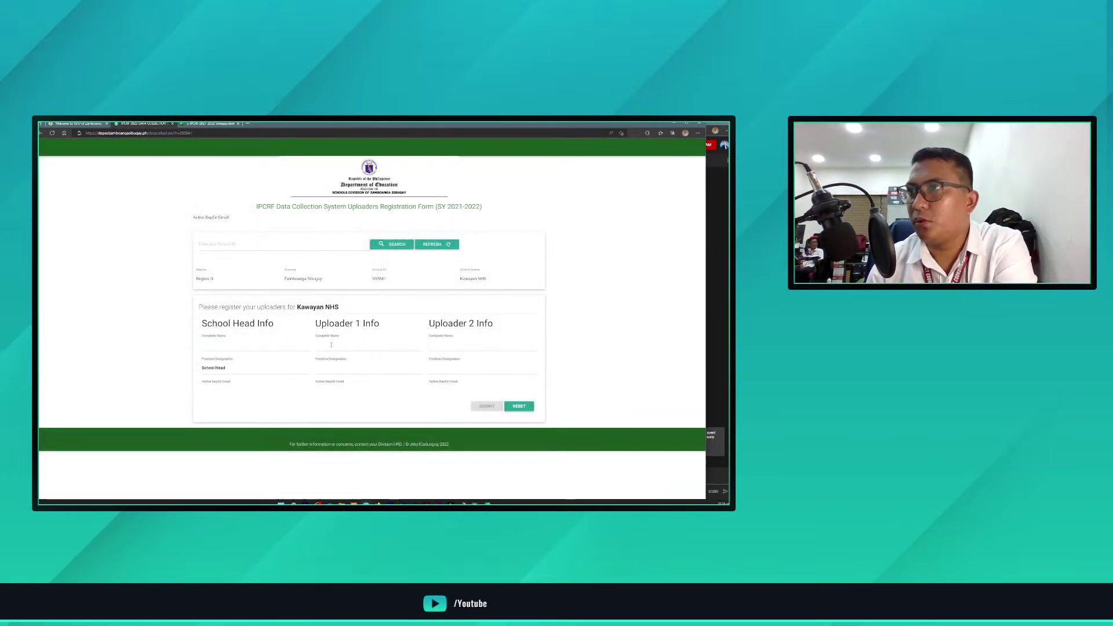
{"action": "left_click", "coordinate": [244, 348]}
{"action": "left_click", "coordinate": [277, 340]}
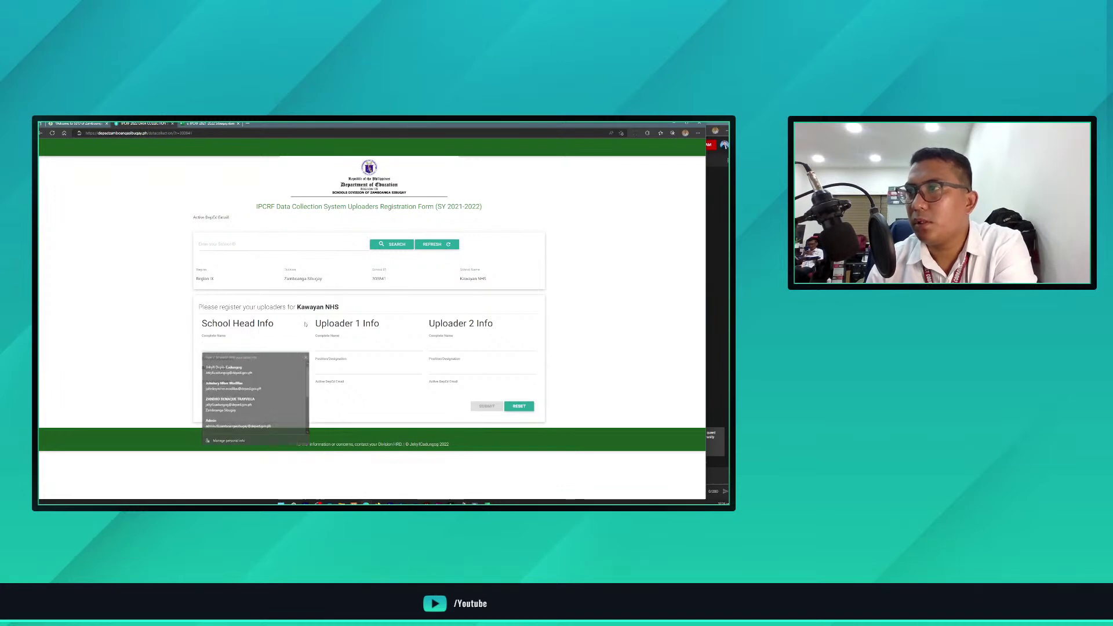
{"action": "left_click", "coordinate": [277, 340]}
{"action": "left_click", "coordinate": [283, 327]}
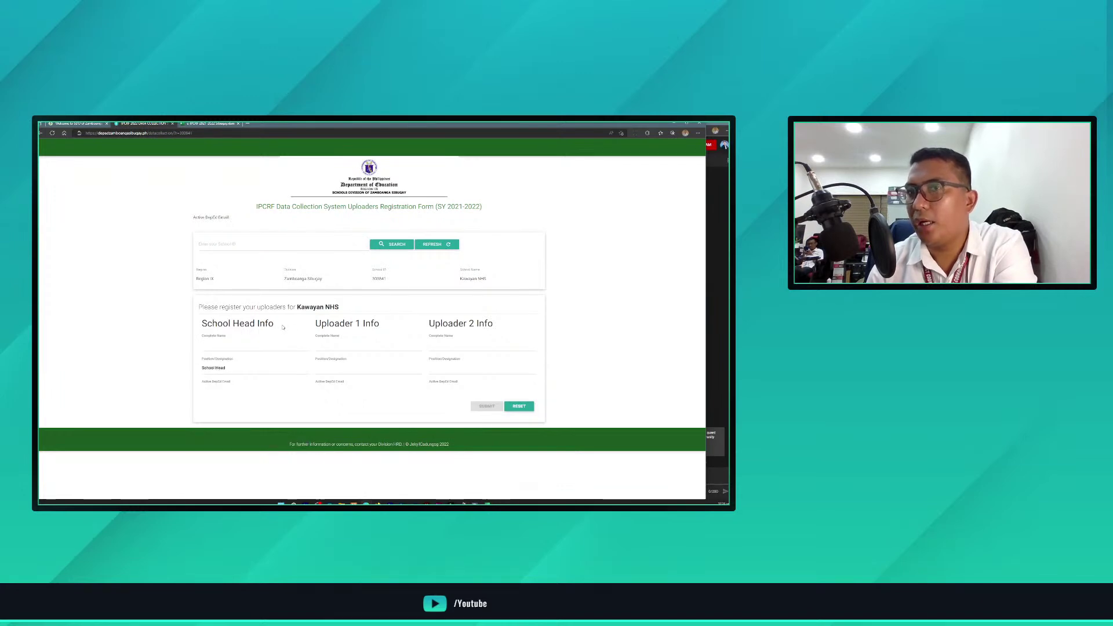
{"action": "left_click", "coordinate": [264, 345]}
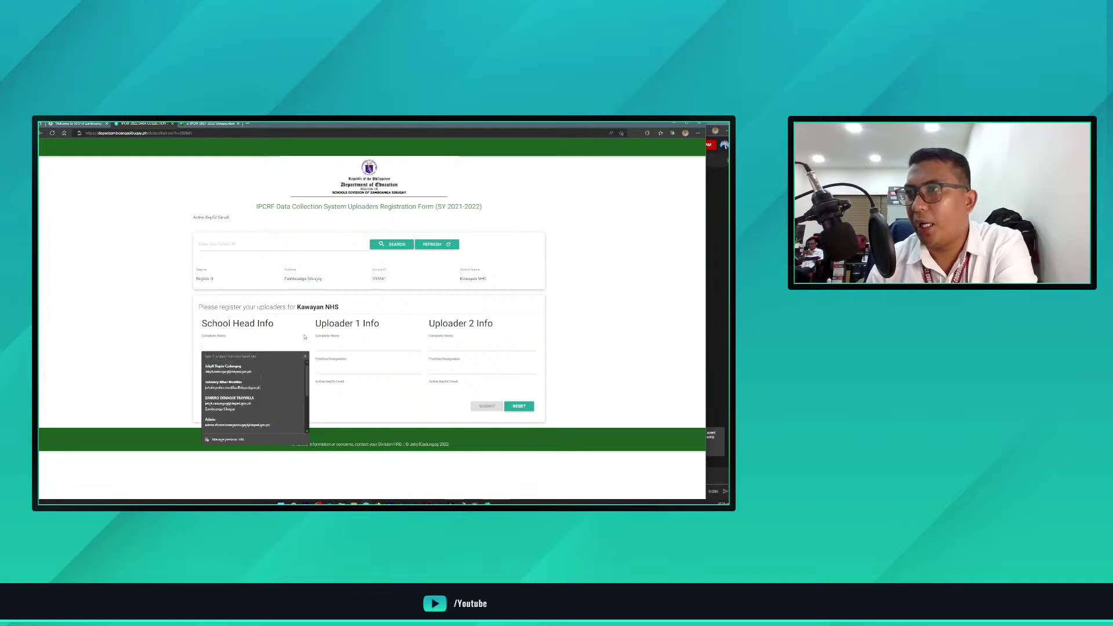
{"action": "left_click", "coordinate": [268, 380]}
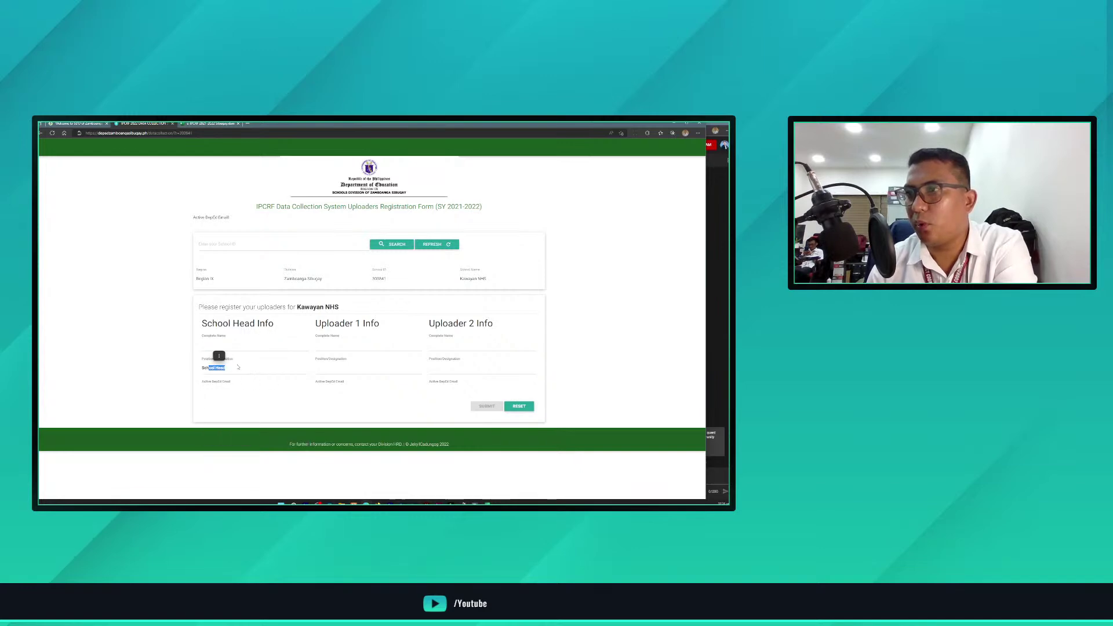
Step: Fill the School Head's name and DepEd email from a saved entry and test email validation
{"action": "left_click", "coordinate": [230, 391]}
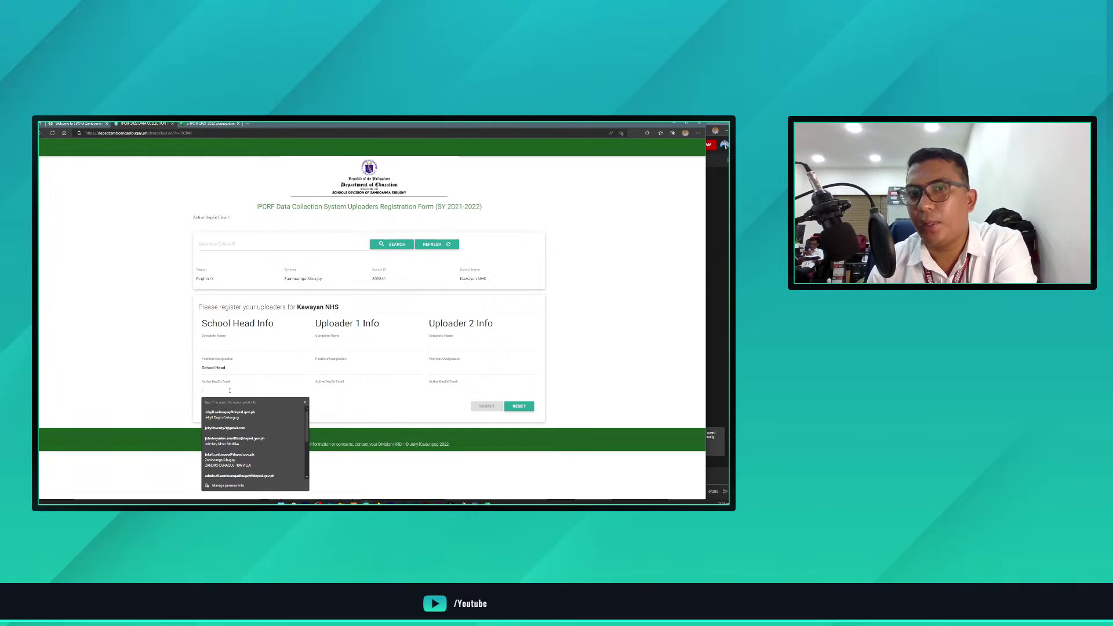
{"action": "left_click", "coordinate": [465, 343]}
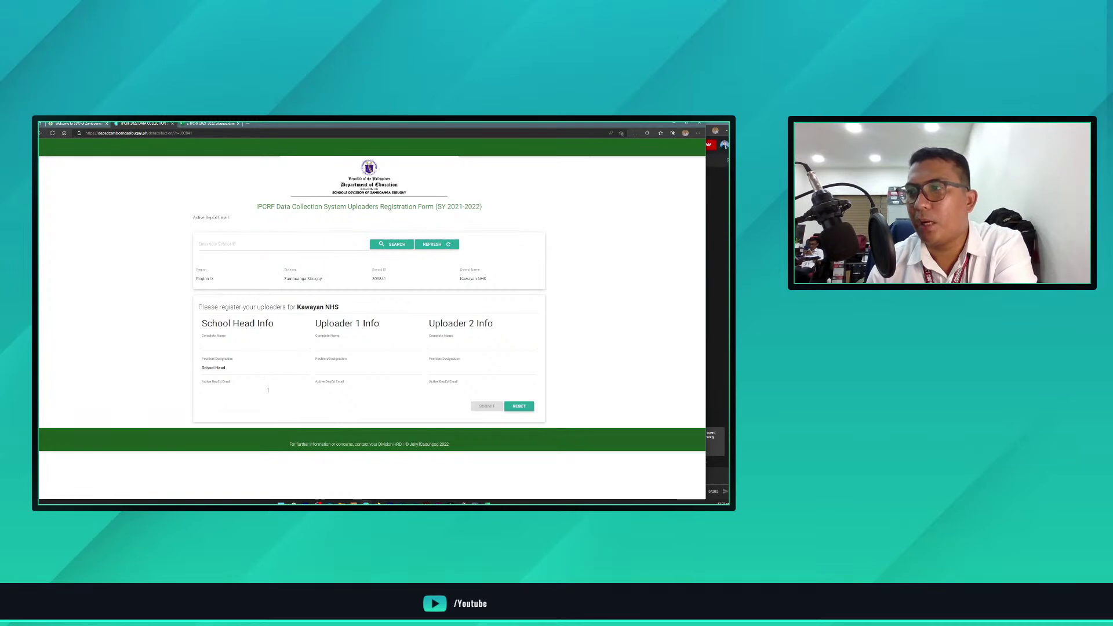
{"action": "left_click", "coordinate": [268, 390]}
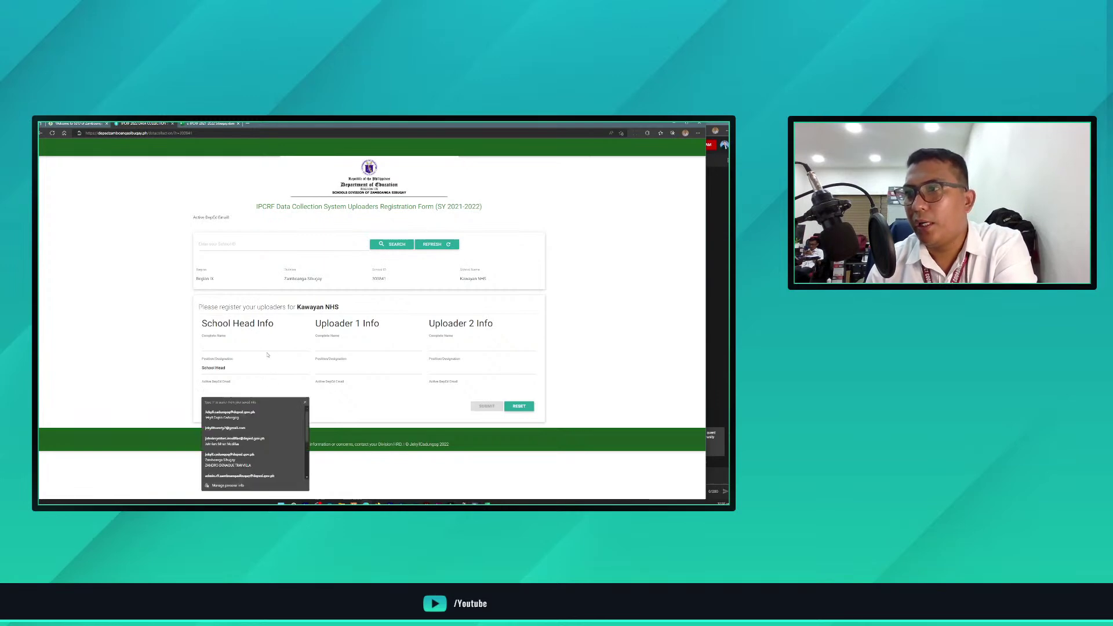
{"action": "left_click", "coordinate": [255, 396]}
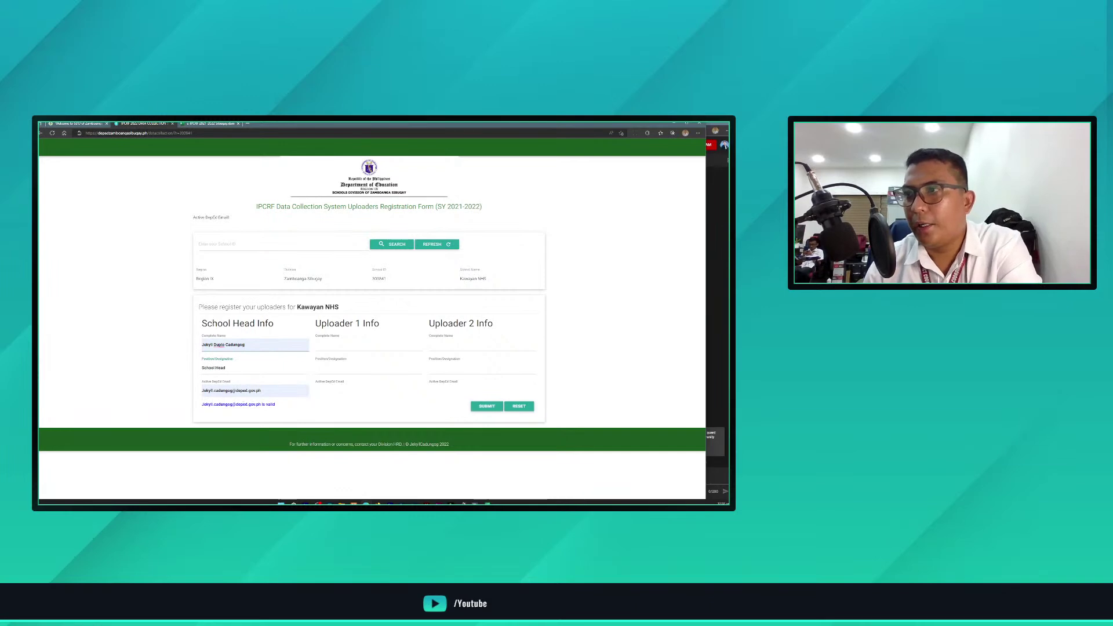
{"action": "left_click", "coordinate": [267, 393]}
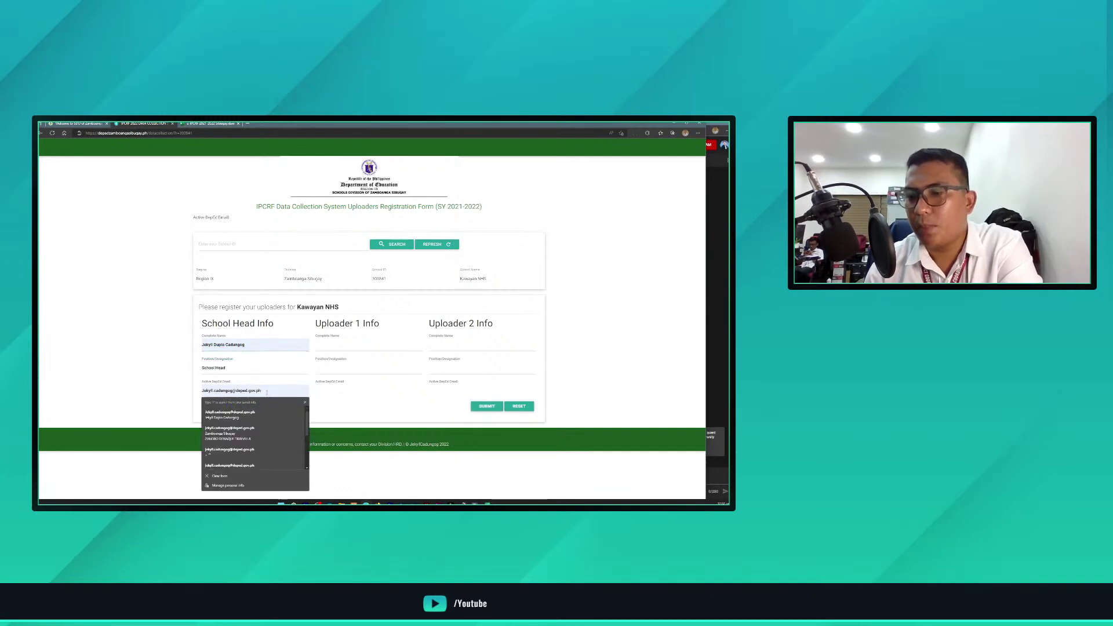
{"action": "key", "text": "BackSpace"}
{"action": "key", "text": "Tab"}
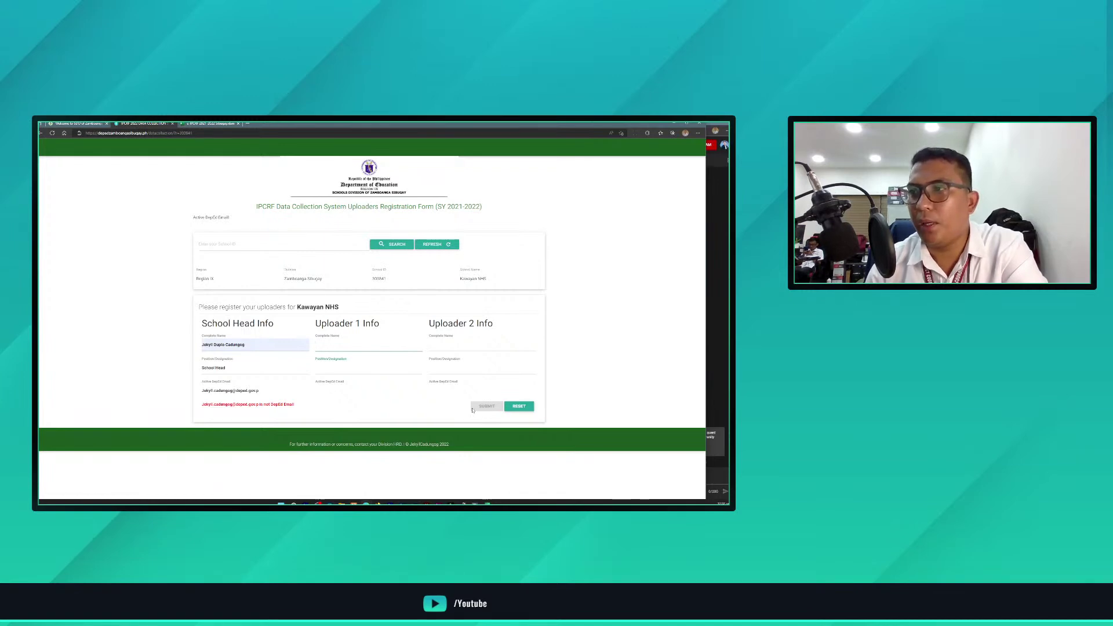
Step: Fix the School Head email and fill Uploader 1's name and email from a saved entry
{"action": "left_click", "coordinate": [278, 391]}
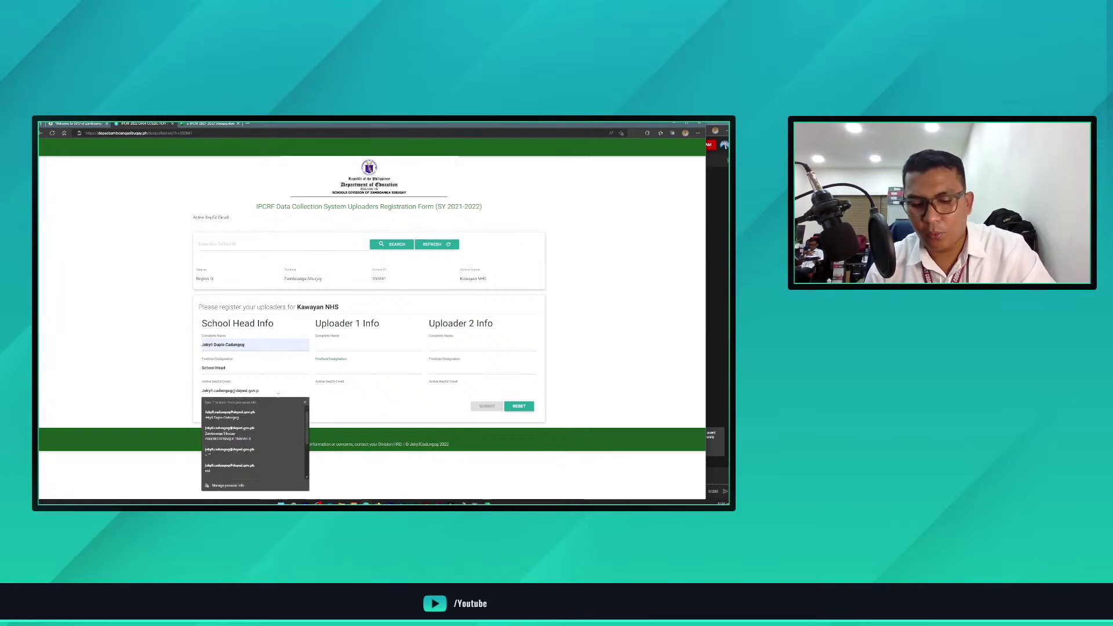
{"action": "left_click", "coordinate": [339, 346]}
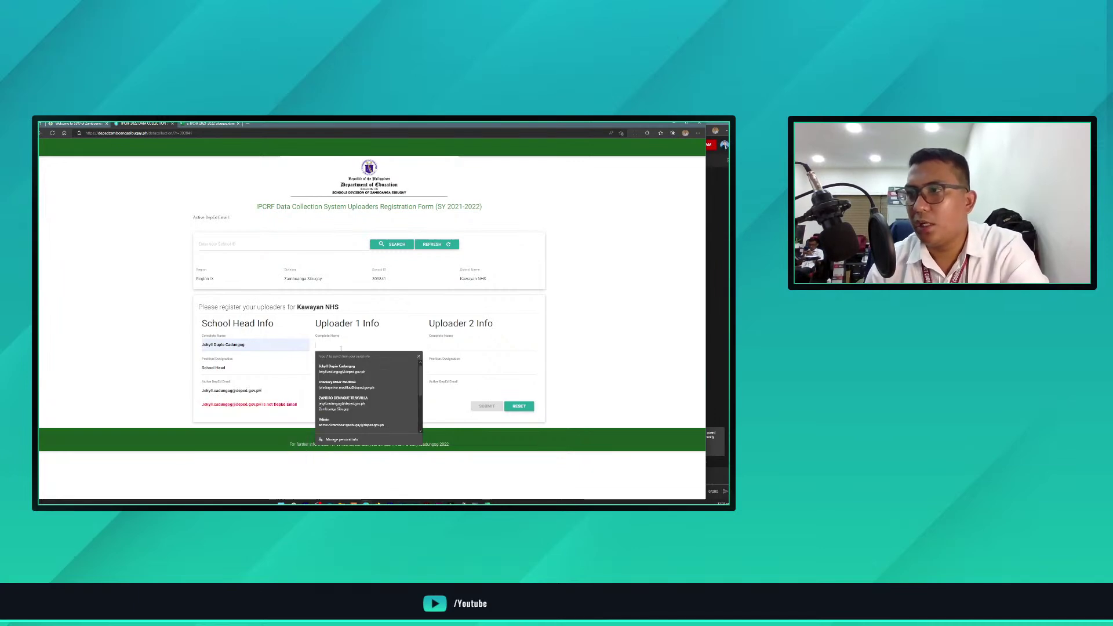
{"action": "left_click", "coordinate": [293, 392]}
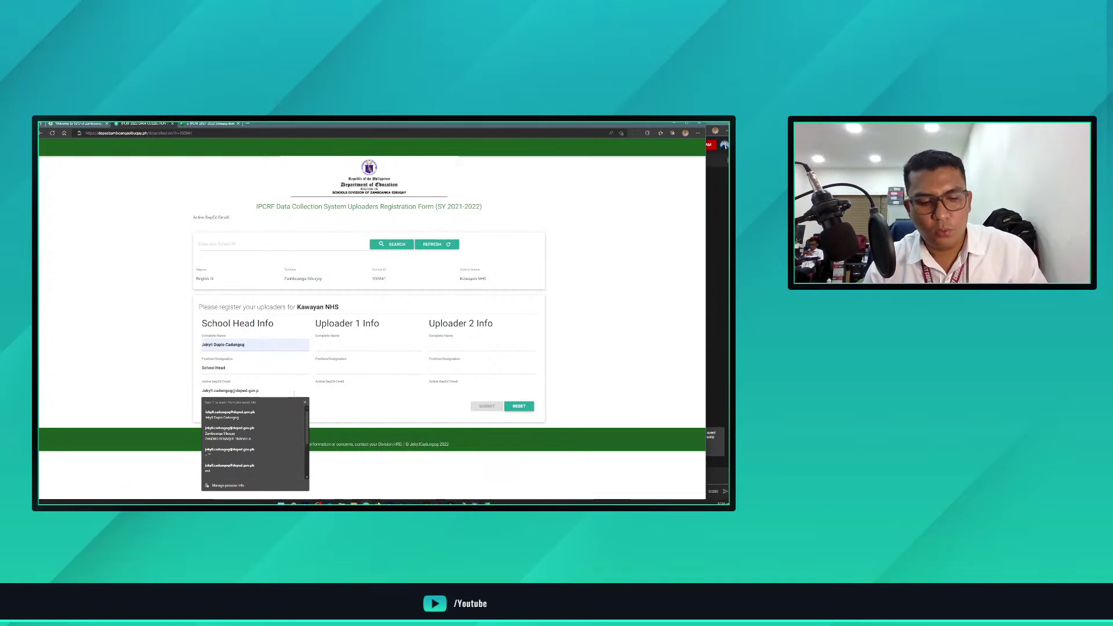
{"action": "left_click", "coordinate": [342, 346]}
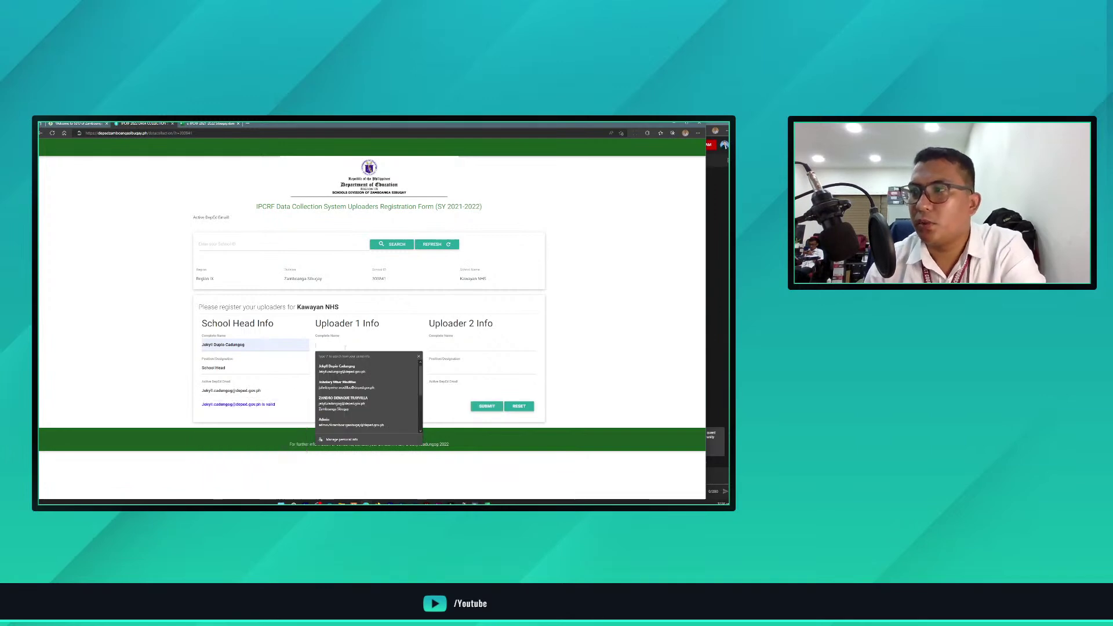
{"action": "left_click", "coordinate": [344, 408]}
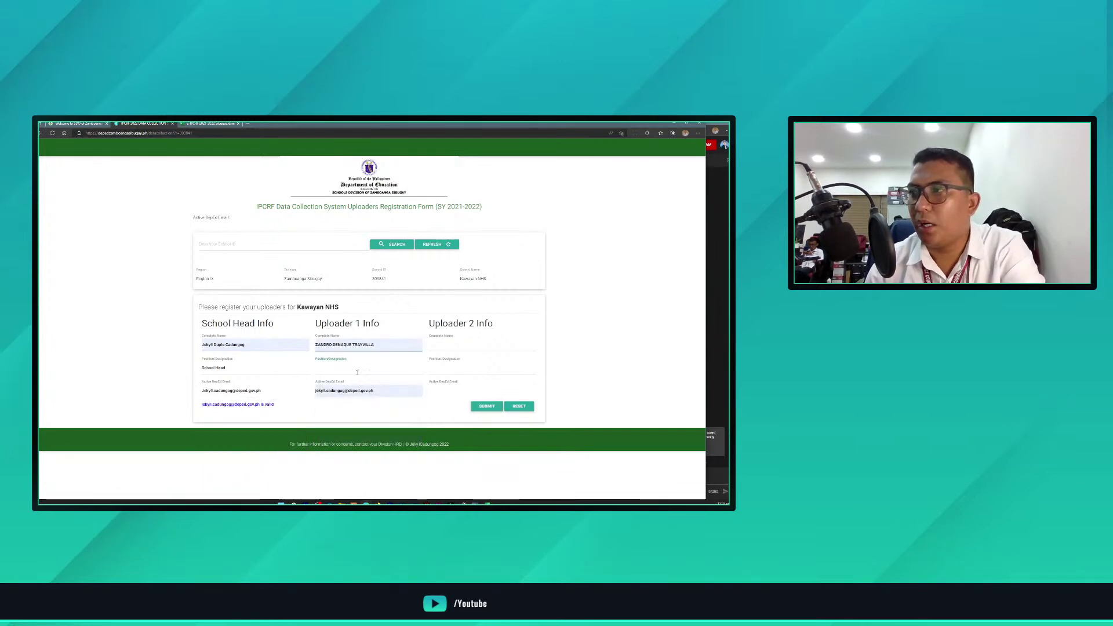
Step: Set Uploader 1's position to 'Teacher I'
{"action": "left_click", "coordinate": [357, 370]}
{"action": "type", "text": "teacher I"}
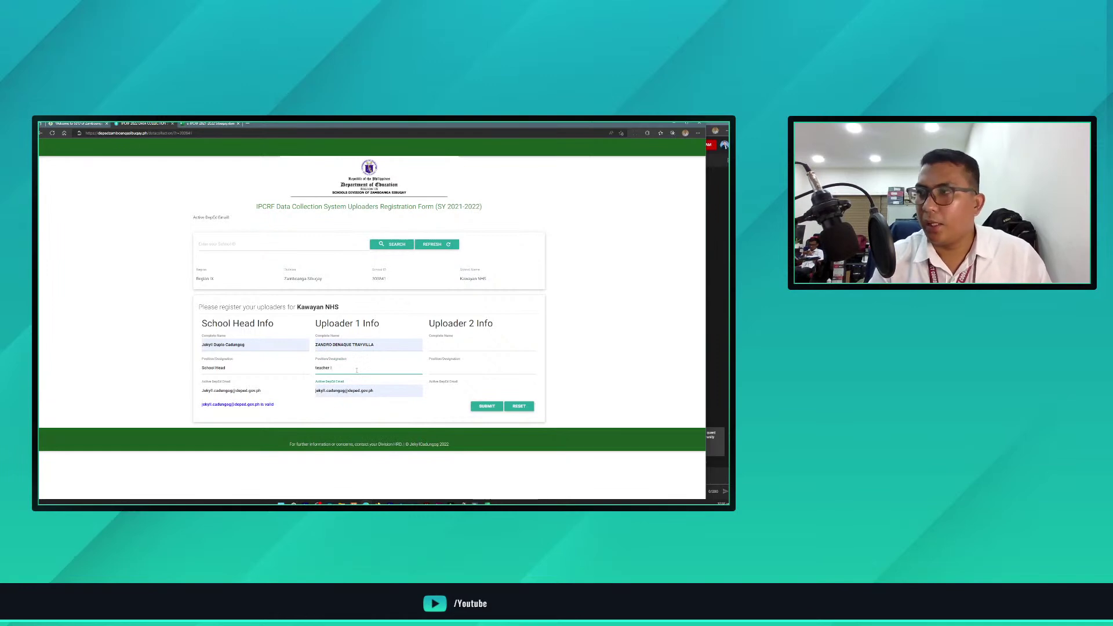
{"action": "left_click", "coordinate": [320, 378]}
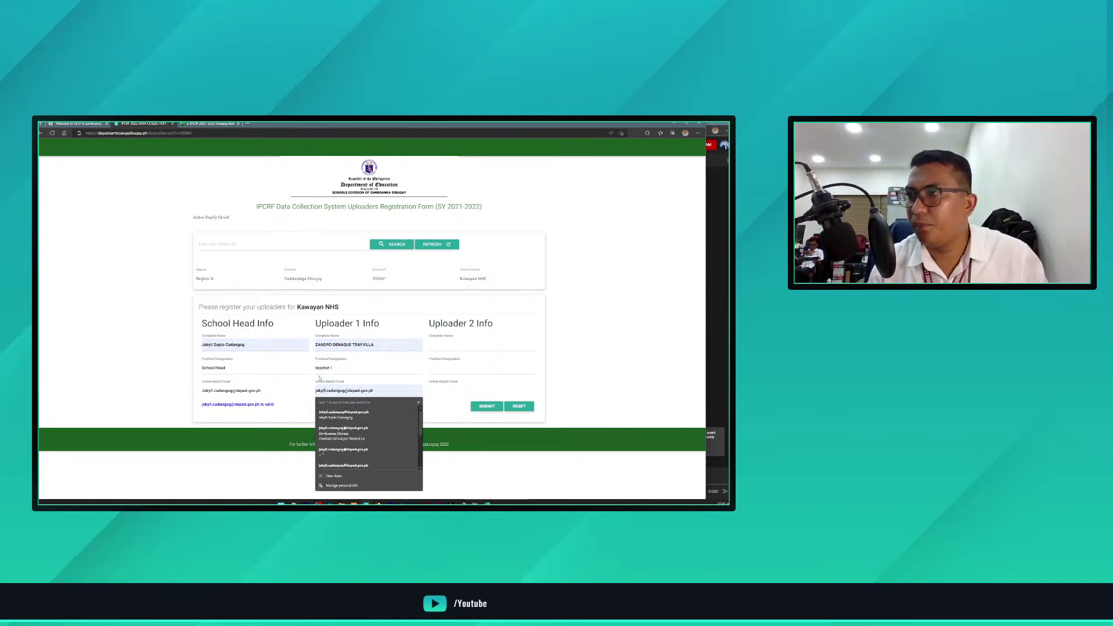
{"action": "left_click", "coordinate": [319, 369]}
{"action": "key", "text": "BackSpace"}
{"action": "type", "text": "T"}
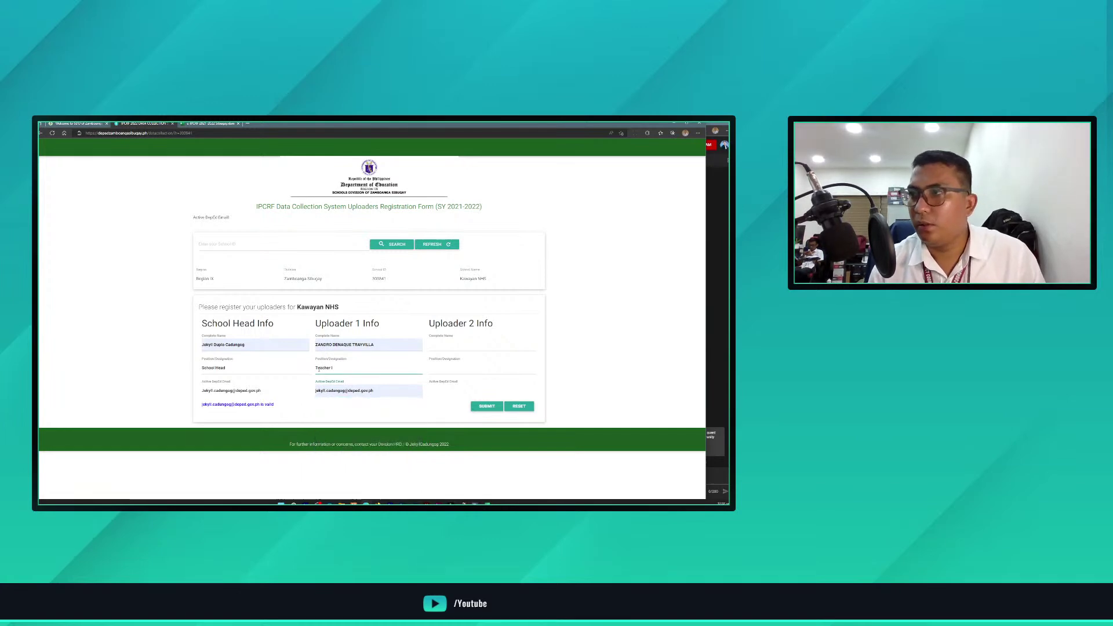
Step: Correct the first name in Uploader 1's DepEd email address and dismiss autofill suggestions
{"action": "left_click", "coordinate": [331, 391]}
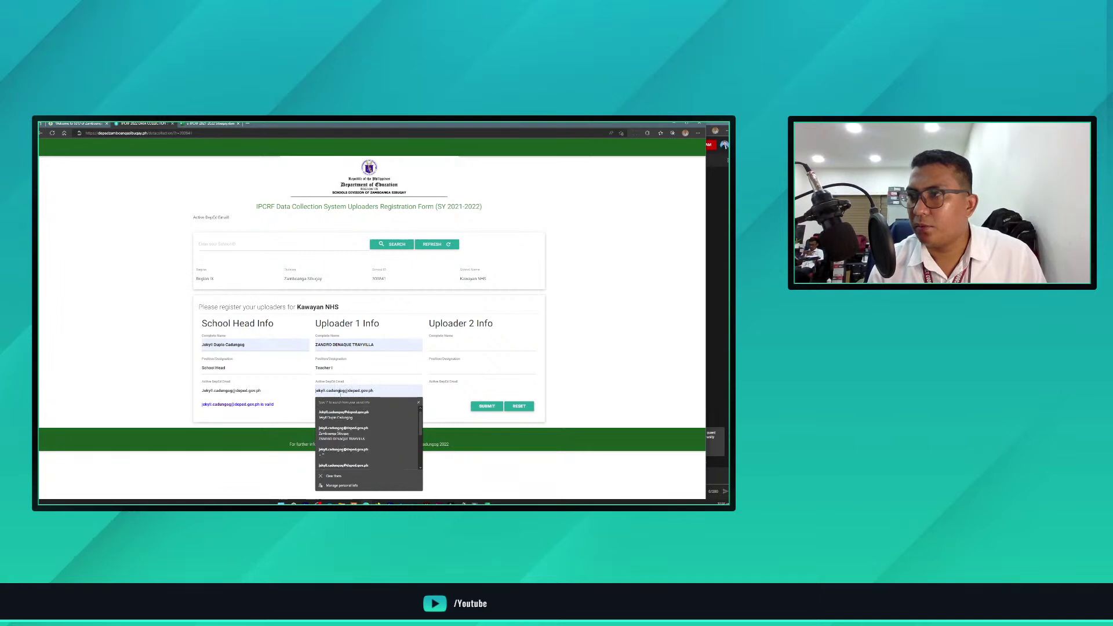
{"action": "double_click", "coordinate": [317, 390]}
{"action": "type", "text": "Zandro"}
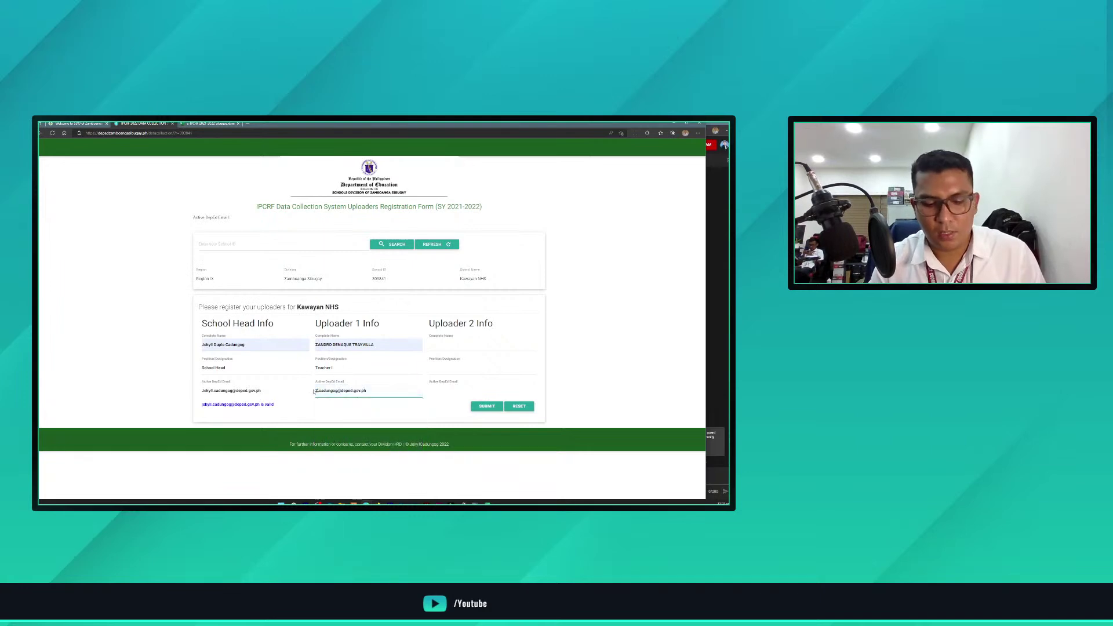
{"action": "key", "text": "Tab"}
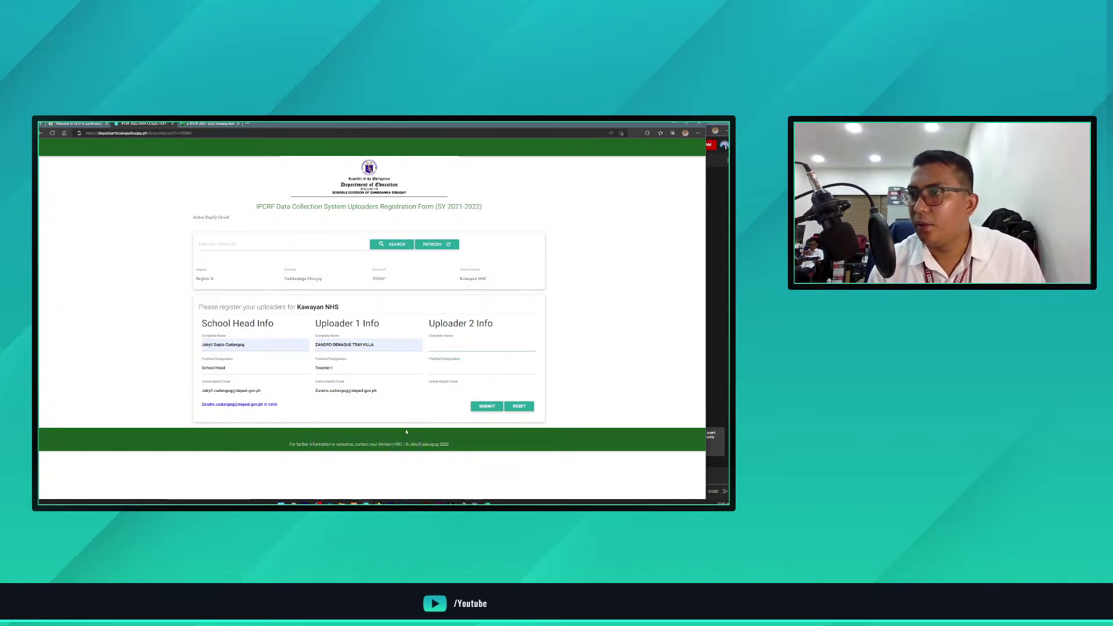
{"action": "left_click", "coordinate": [441, 347]}
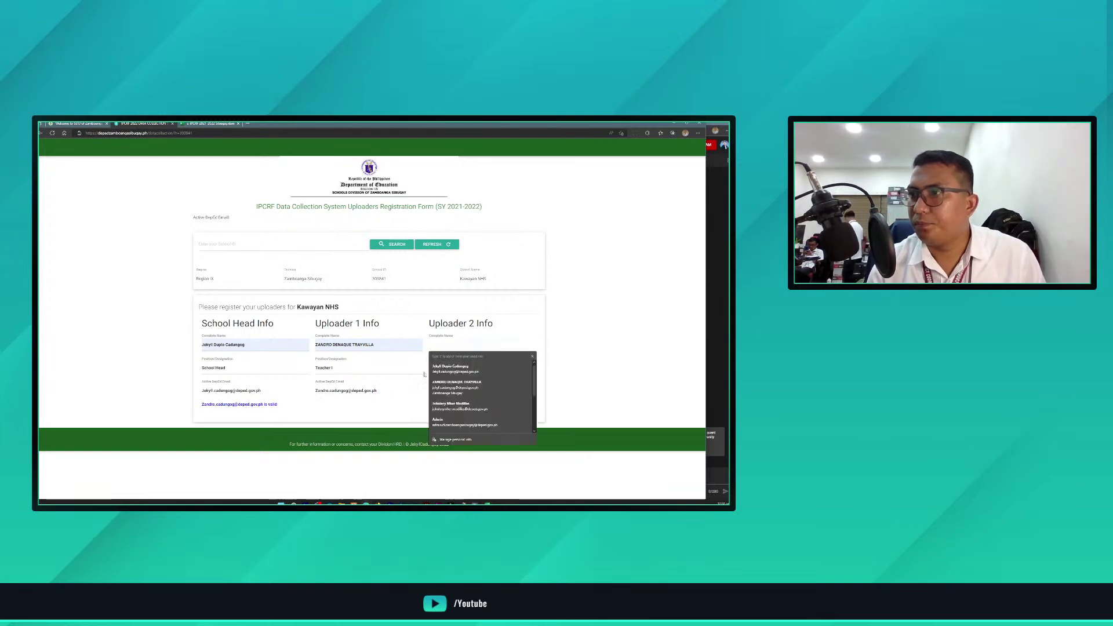
{"action": "left_click", "coordinate": [406, 405]}
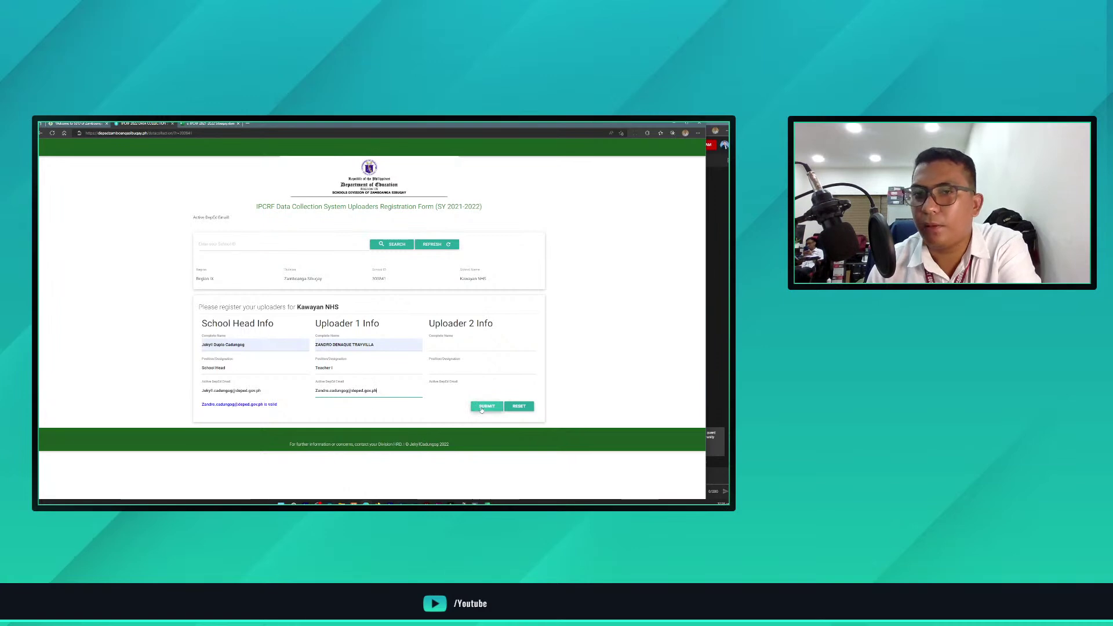
Step: Submit the Kawayan NHS uploader registration and acknowledge the Congratulations and welcome dialogs
{"action": "left_click", "coordinate": [484, 408]}
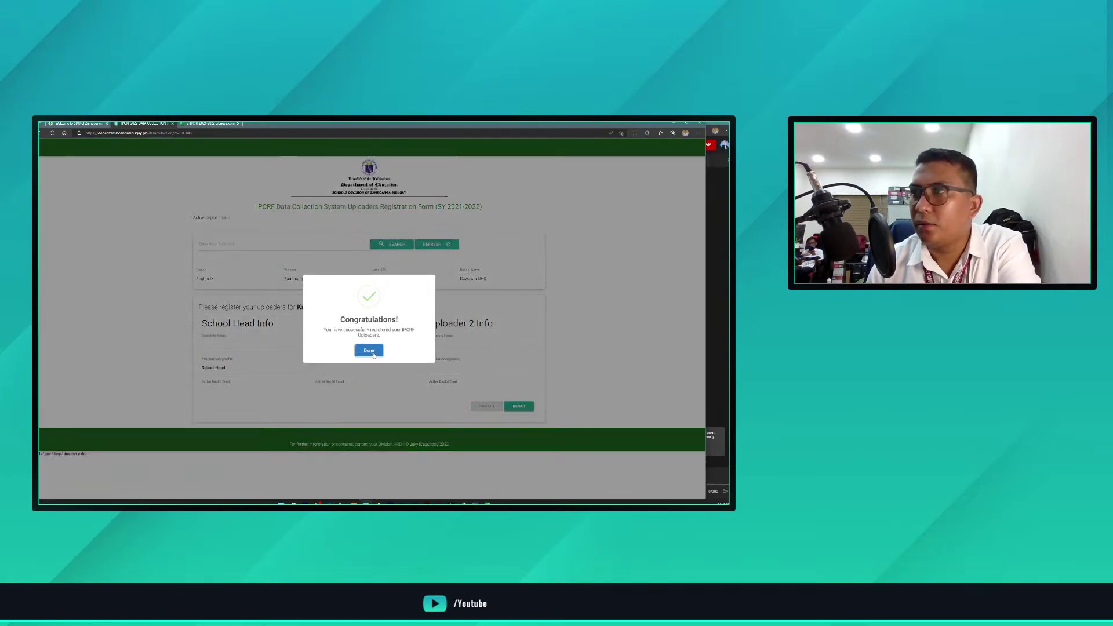
{"action": "left_click", "coordinate": [374, 353]}
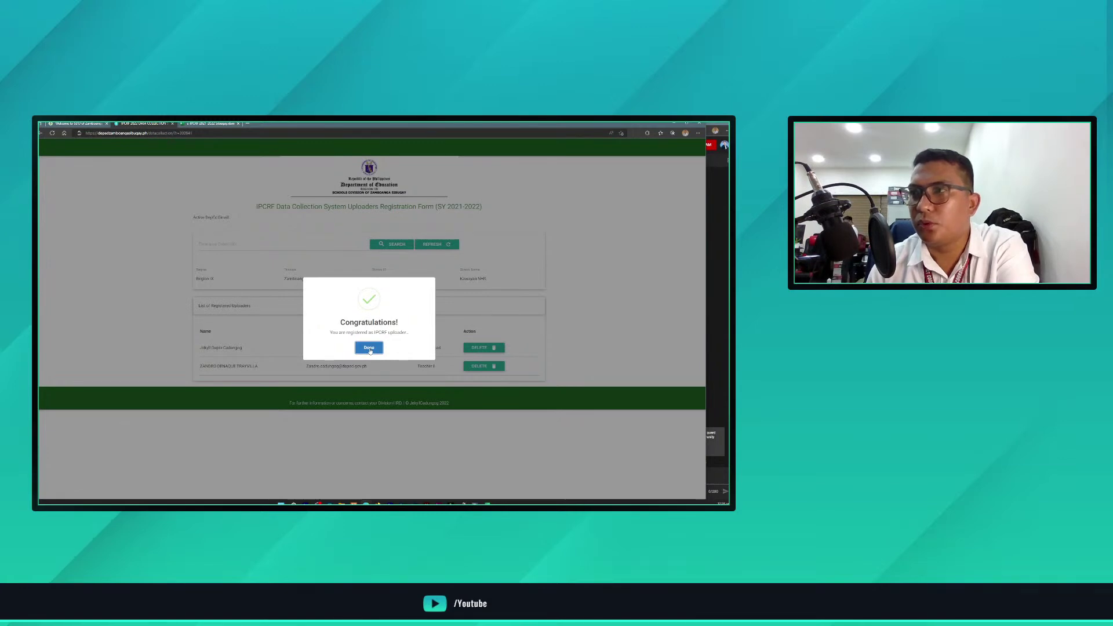
{"action": "left_click", "coordinate": [370, 351]}
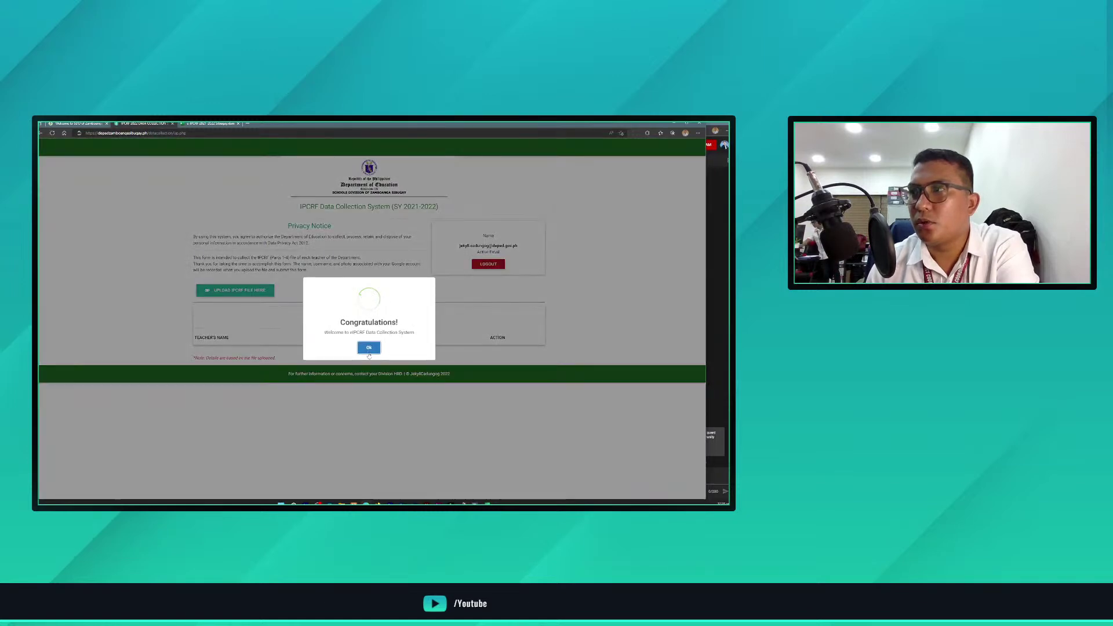
{"action": "left_click", "coordinate": [364, 347]}
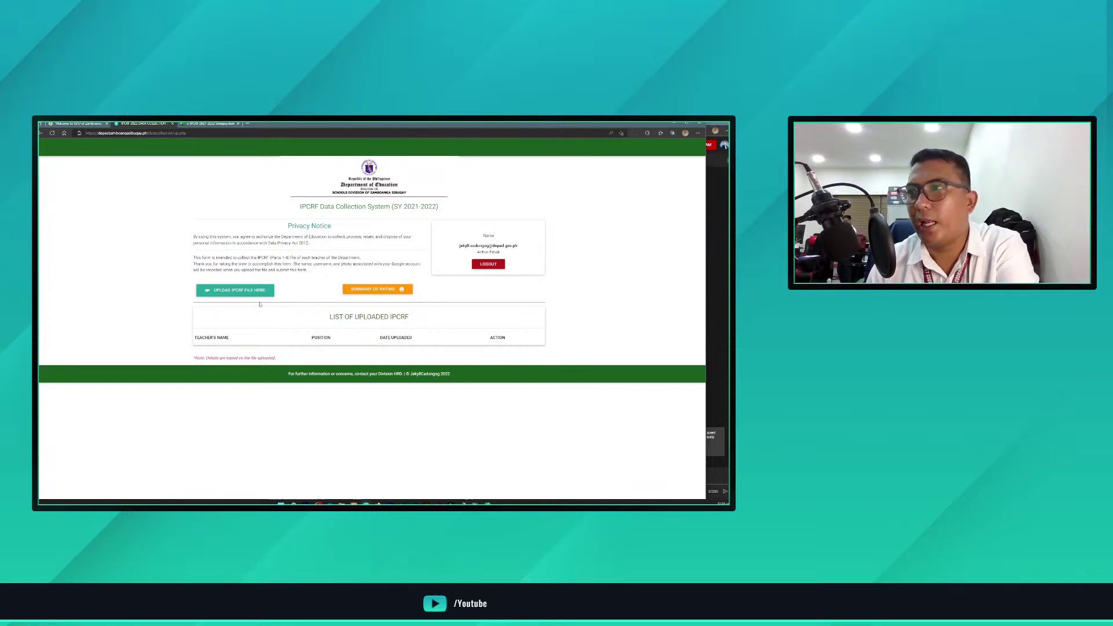
Step: Upload the first e-IPCRF workbook and acknowledge the success and welcome messages
{"action": "left_click", "coordinate": [227, 290]}
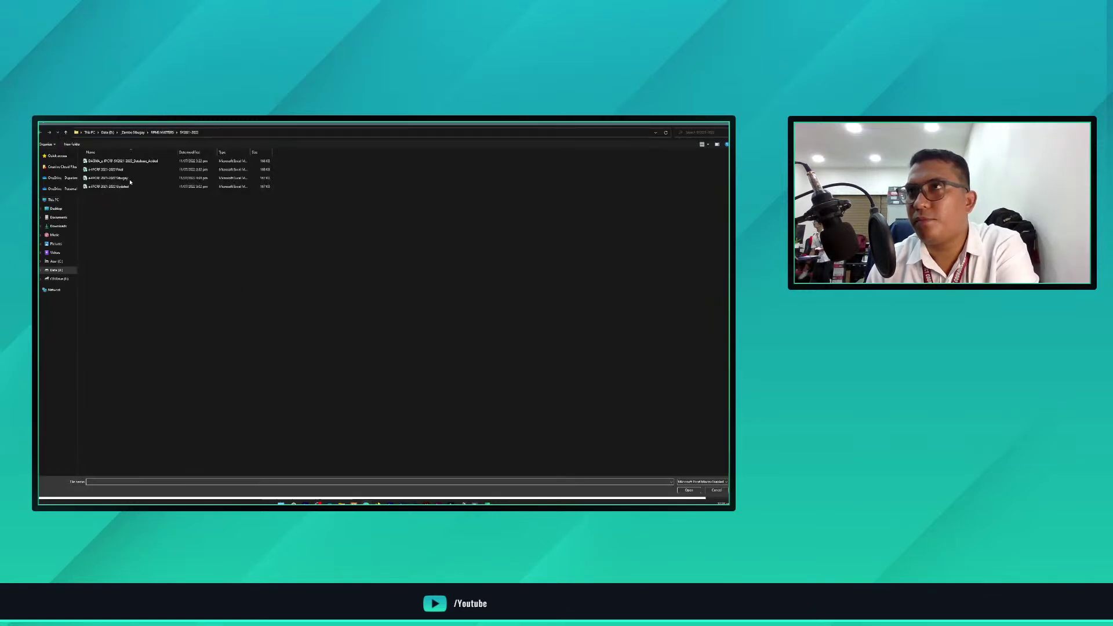
{"action": "left_click", "coordinate": [128, 162]}
{"action": "double_click", "coordinate": [129, 161]}
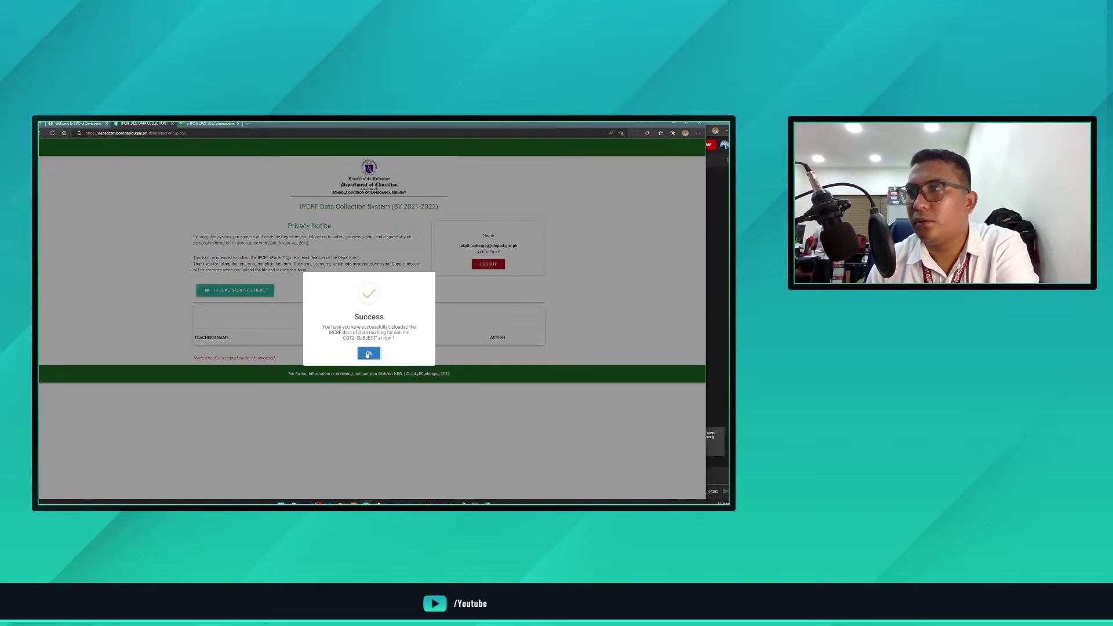
{"action": "left_click", "coordinate": [369, 354]}
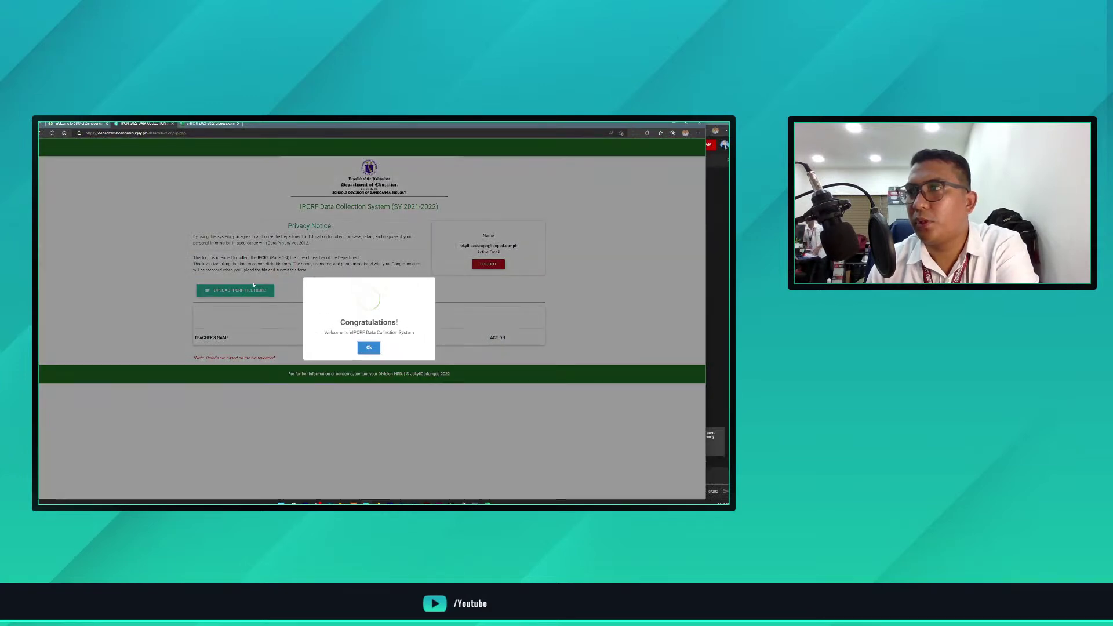
{"action": "left_click", "coordinate": [368, 346]}
Step: Upload a second e-IPCRF workbook and dismiss the success and welcome messages
{"action": "left_click", "coordinate": [234, 290]}
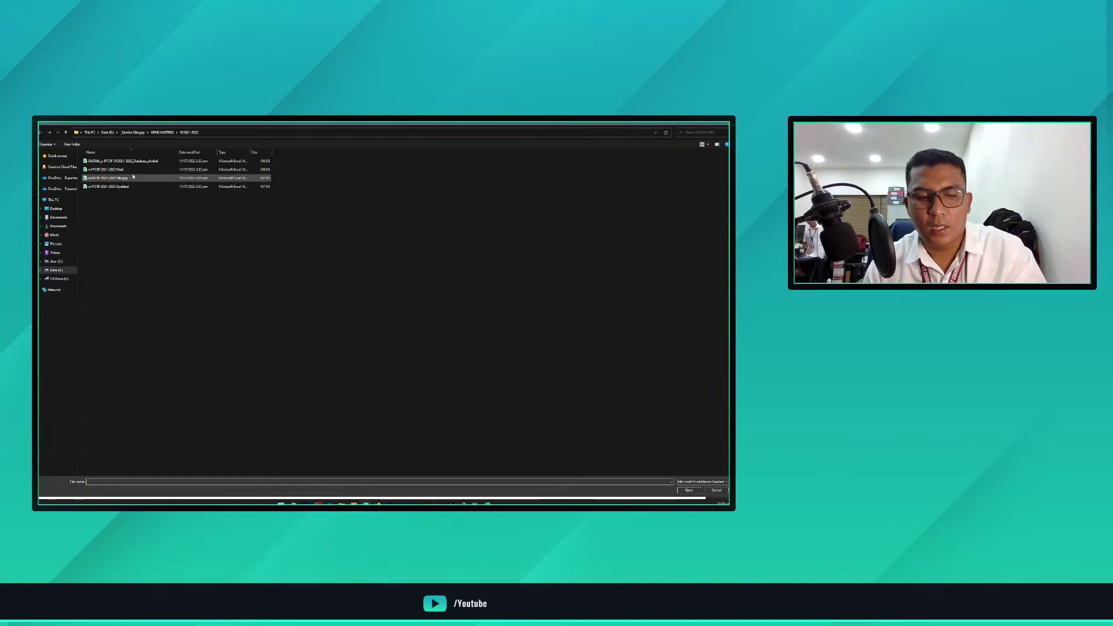
{"action": "double_click", "coordinate": [137, 162]}
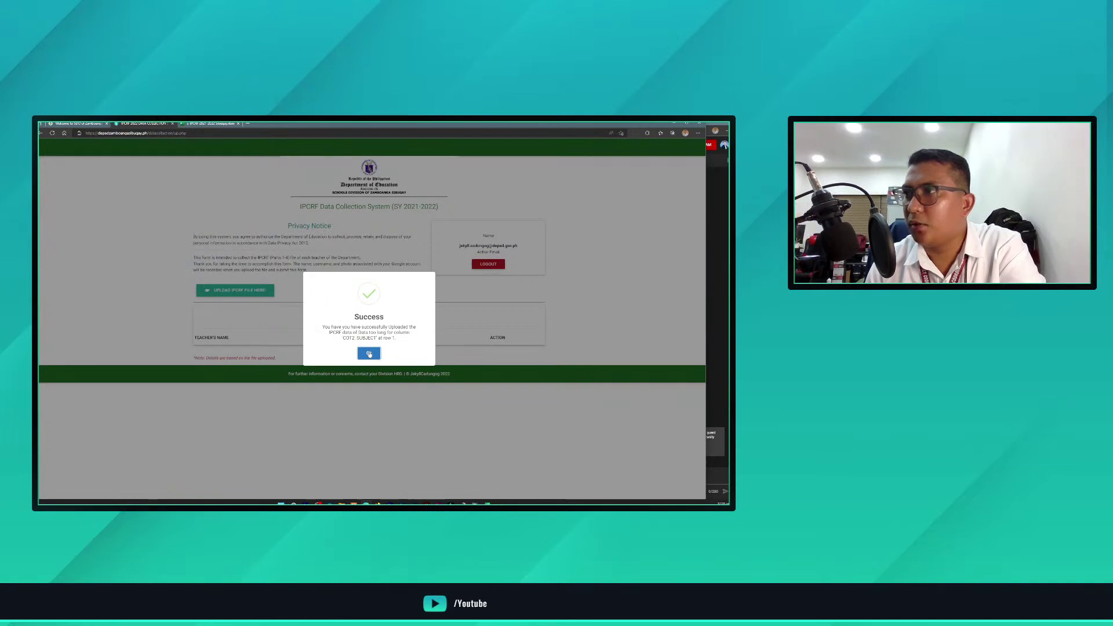
{"action": "left_click", "coordinate": [369, 353]}
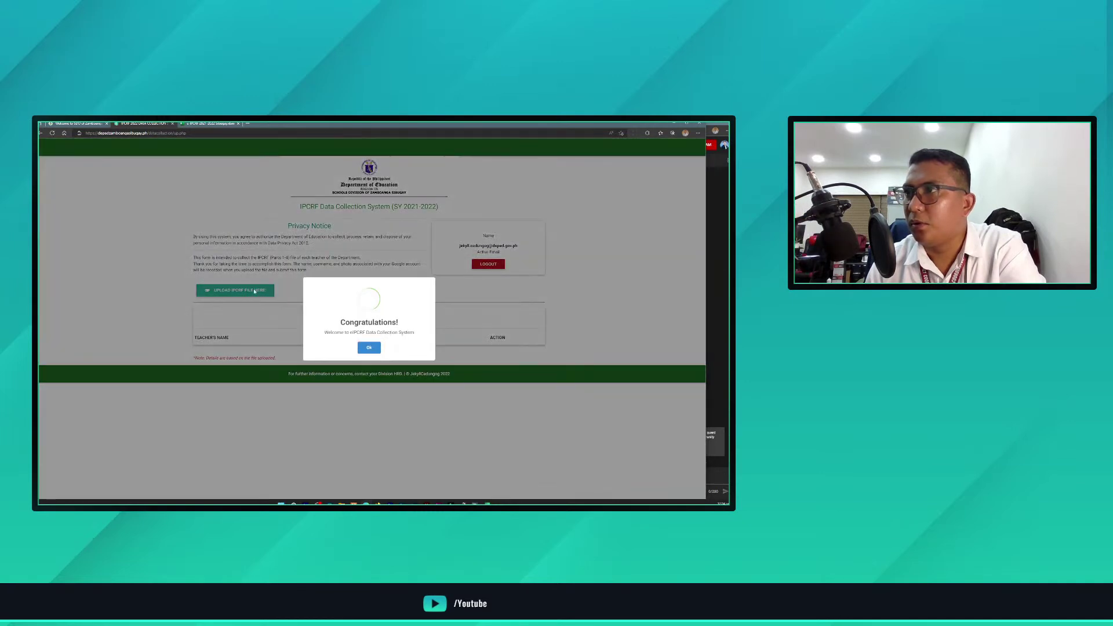
{"action": "left_click", "coordinate": [365, 348]}
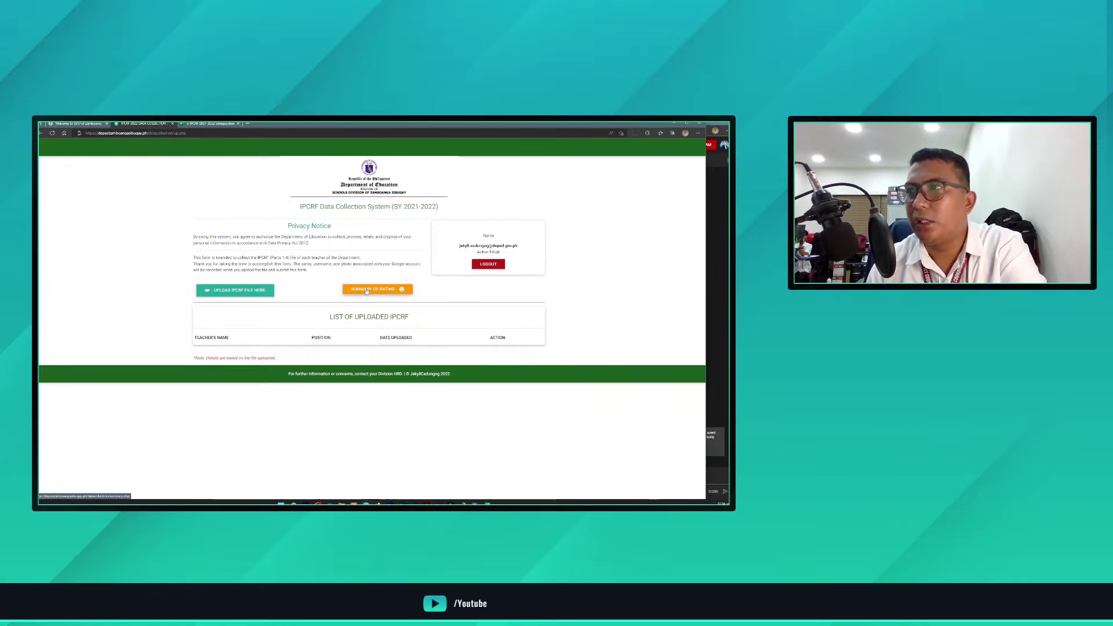
{"action": "left_click", "coordinate": [366, 290]}
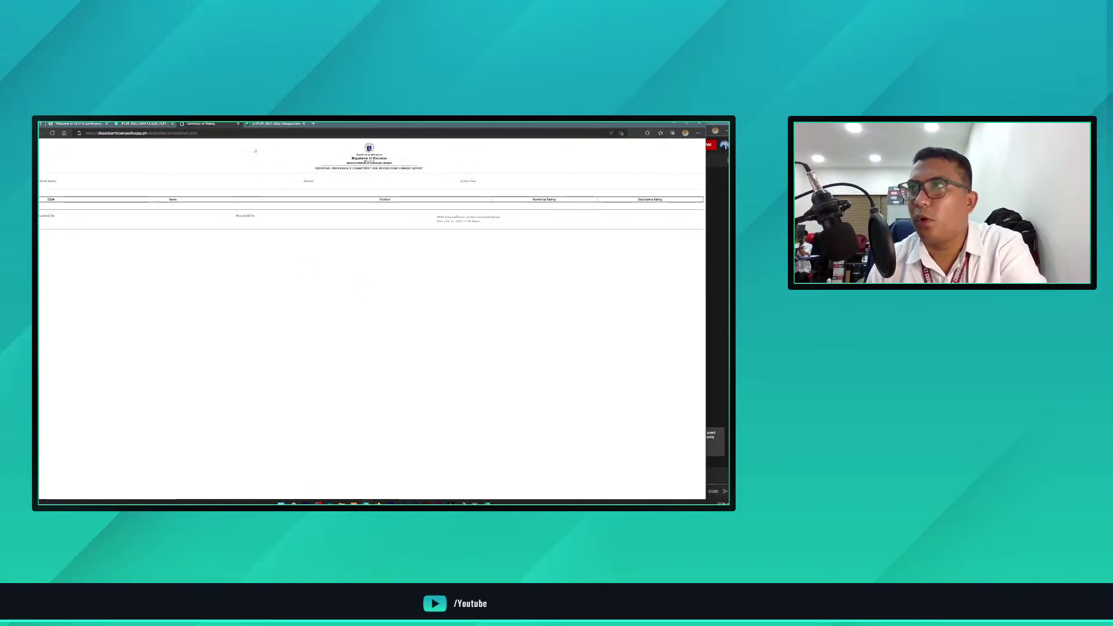
{"action": "key", "text": "ctrl+w"}
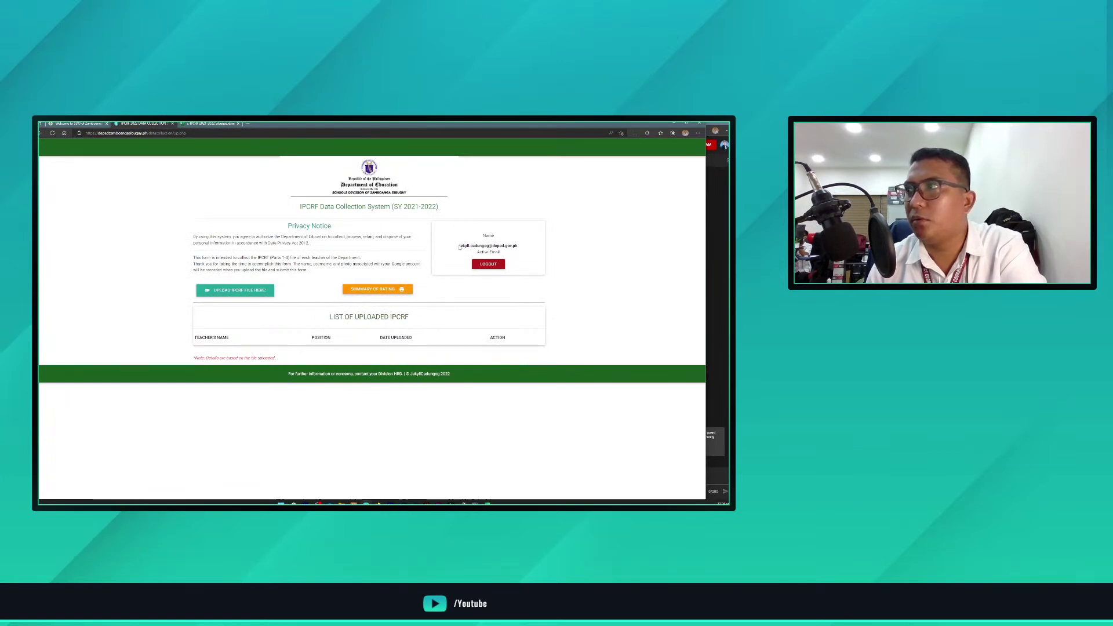
{"action": "left_click_drag", "start_coordinate": [459, 247], "coordinate": [520, 249]}
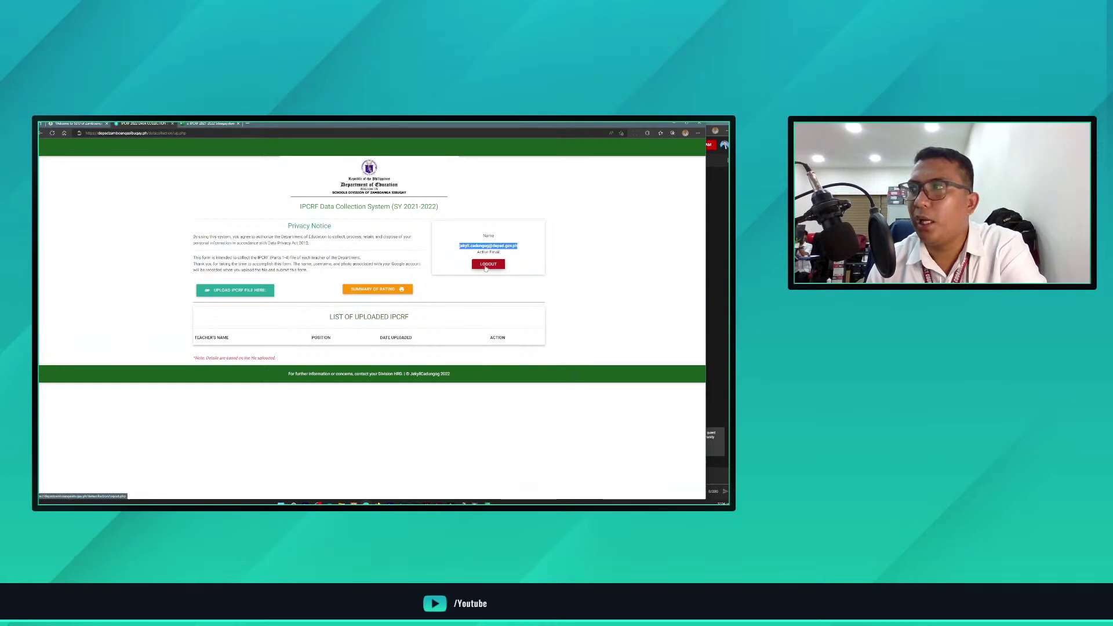
Step: Log out of the IPCRF Data Collection System using LOGOUT in the account card
{"action": "left_click", "coordinate": [485, 266]}
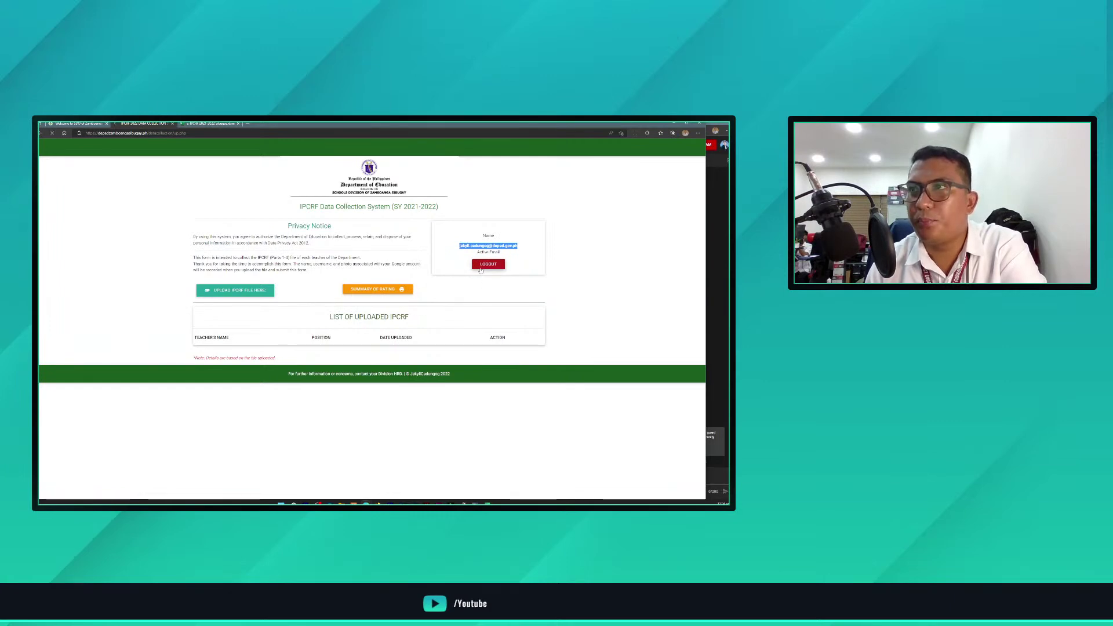